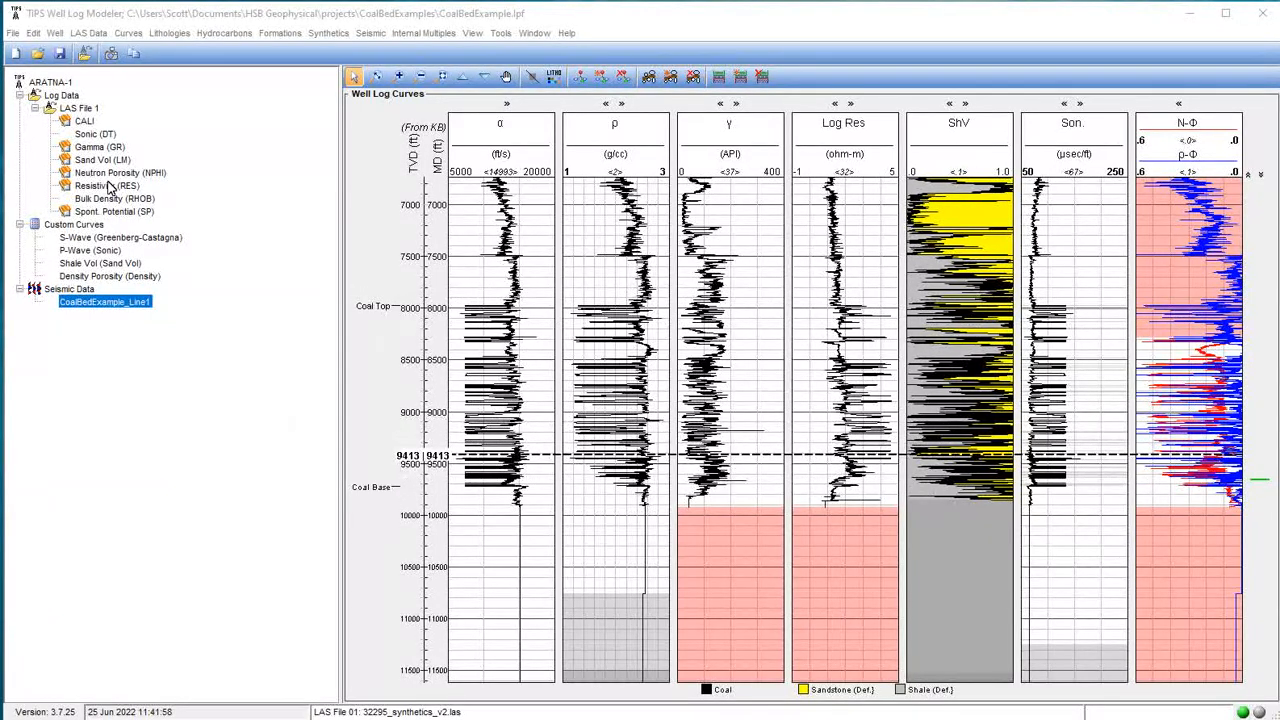
# Open the CoalBedExample_Line1 seismic line display from the seismic data tree.
pyautogui.rightClick(105, 301)
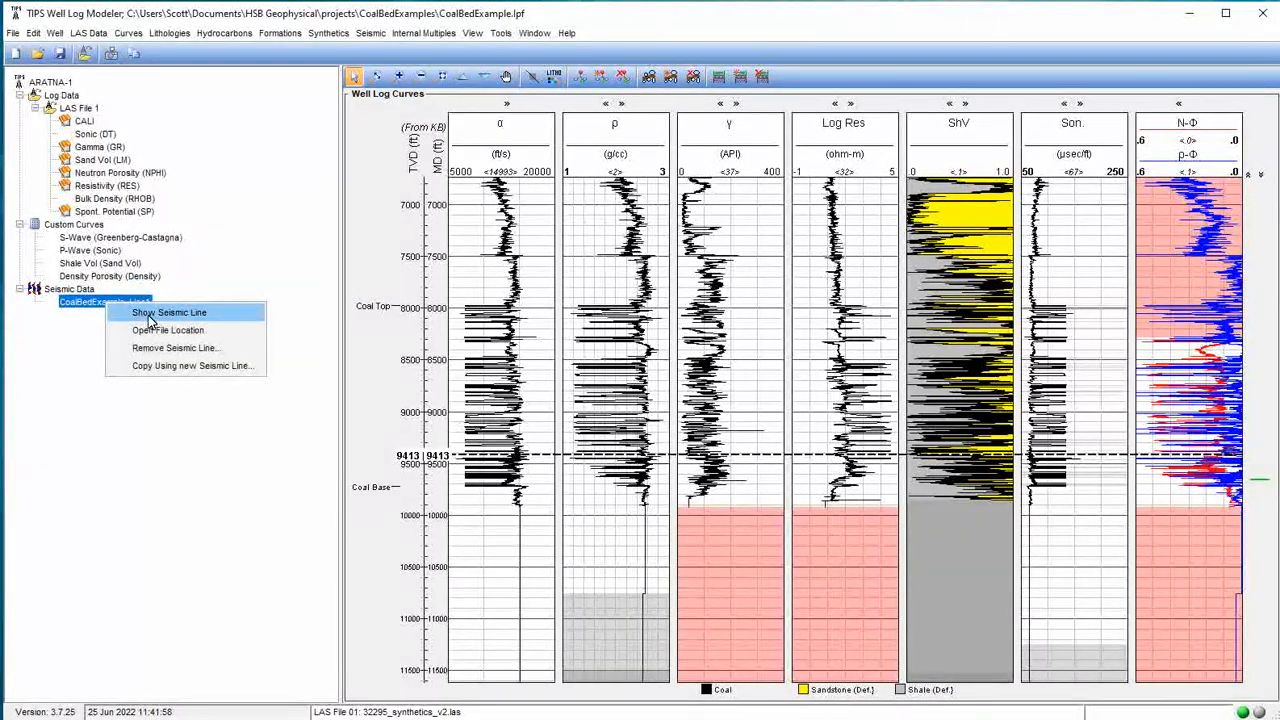
pyautogui.click(148, 316)
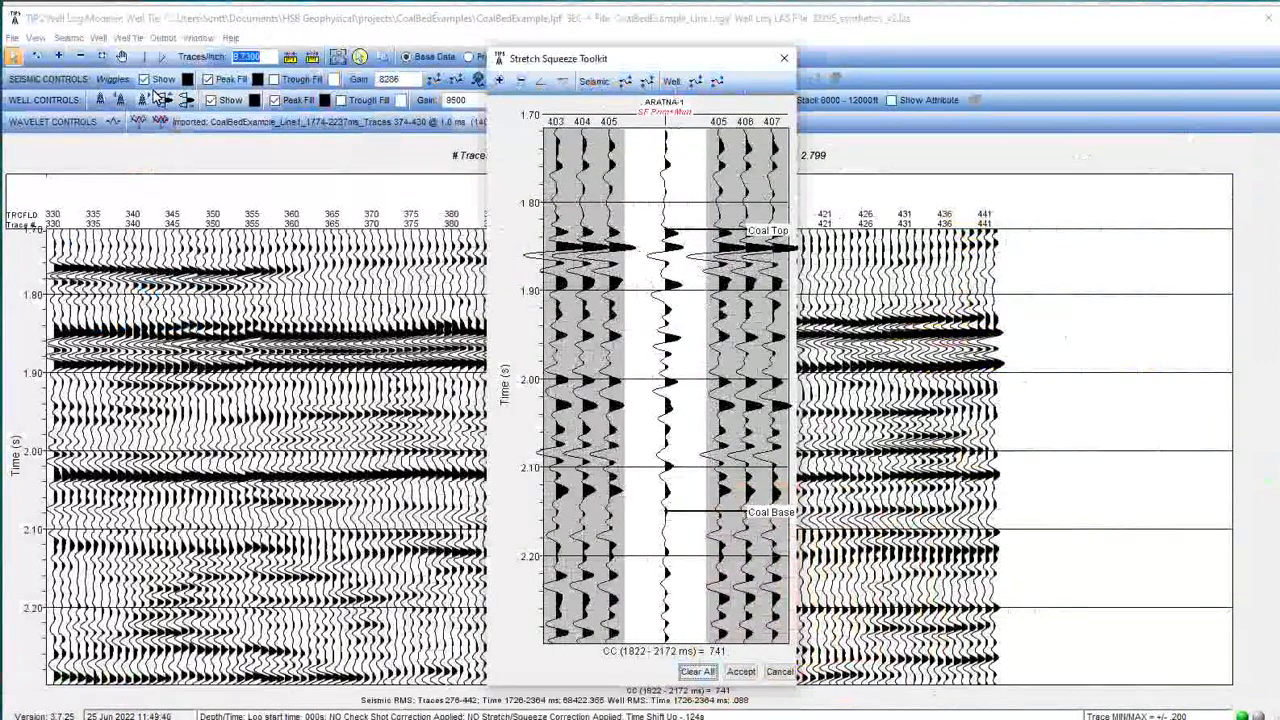
# Examine the Stretch Squeeze Toolkit's zoom, scroll and seismic/well stretch controls around the coal interval.
pyautogui.moveTo(644, 58); pyautogui.dragTo(912, 78)
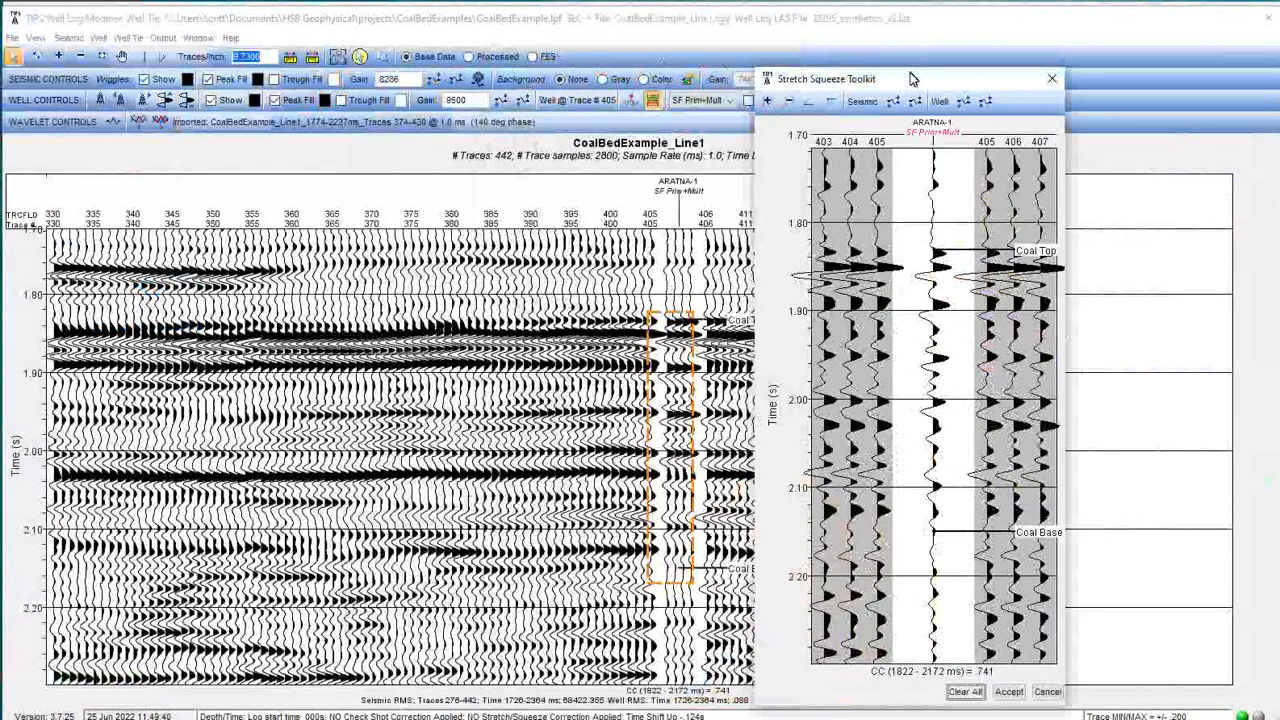
pyautogui.moveTo(912, 78); pyautogui.dragTo(781, 72)
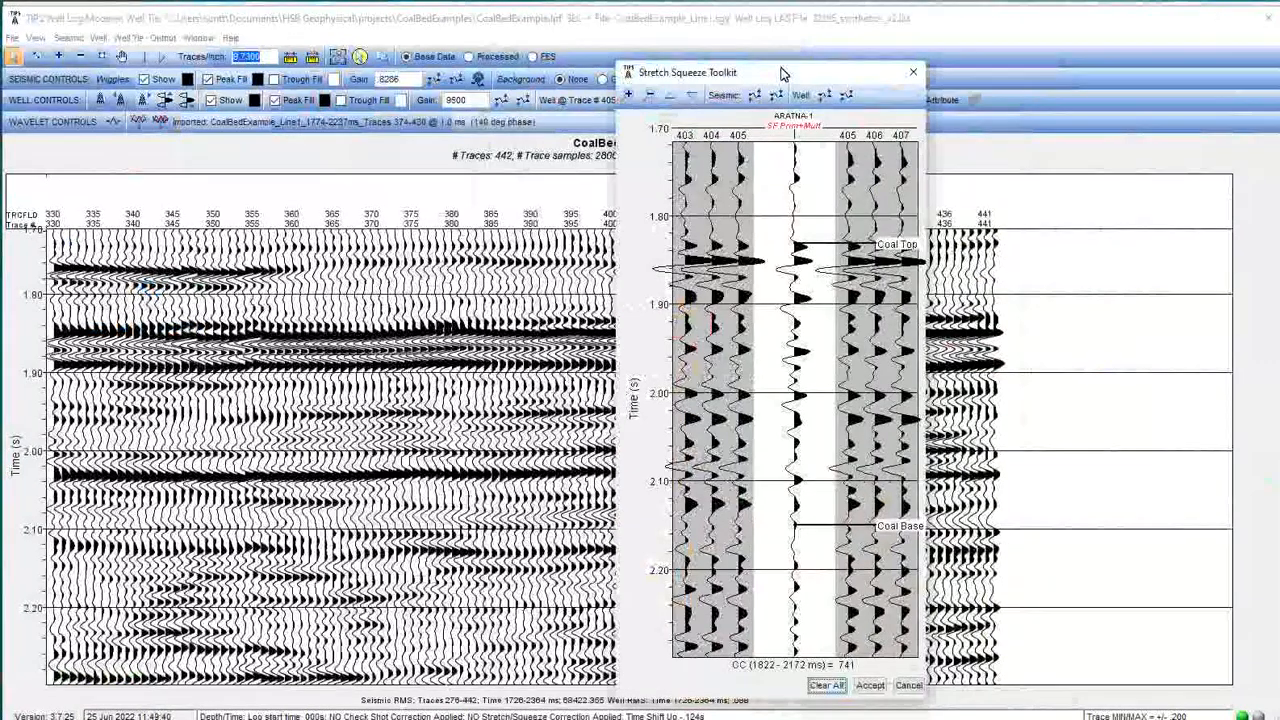
pyautogui.click(628, 95)
pyautogui.click(628, 95)
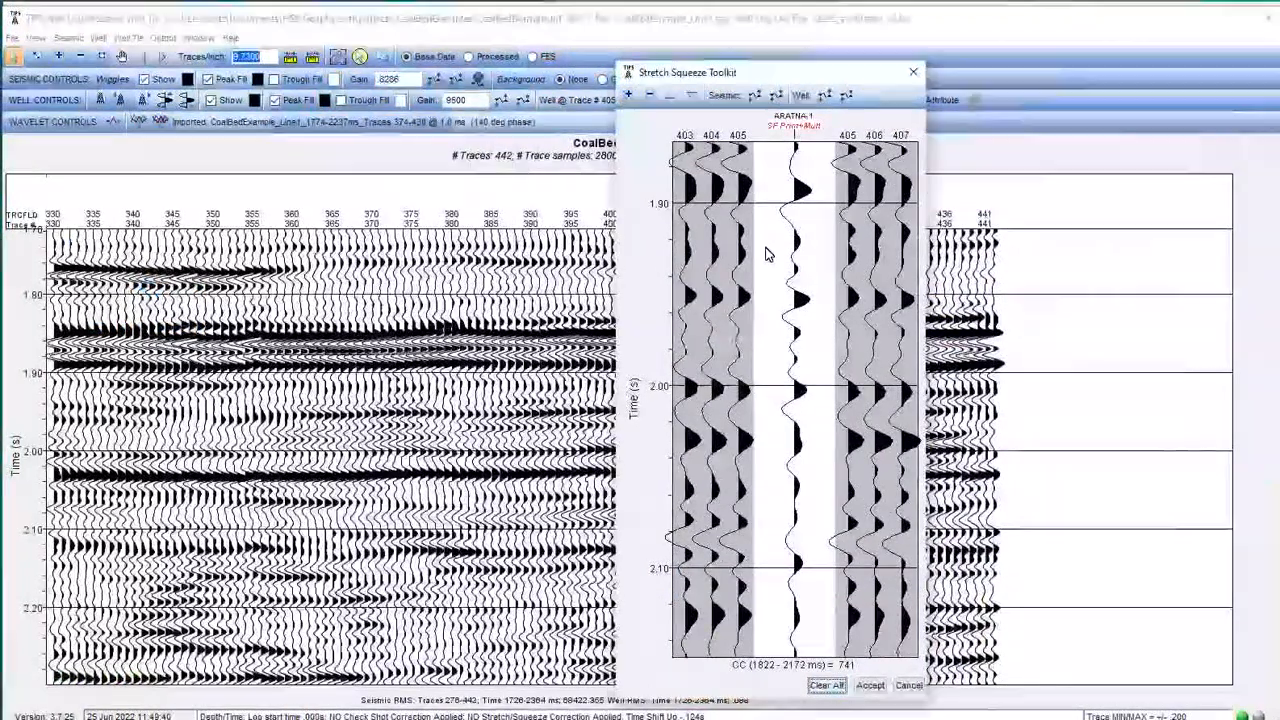
pyautogui.click(674, 99)
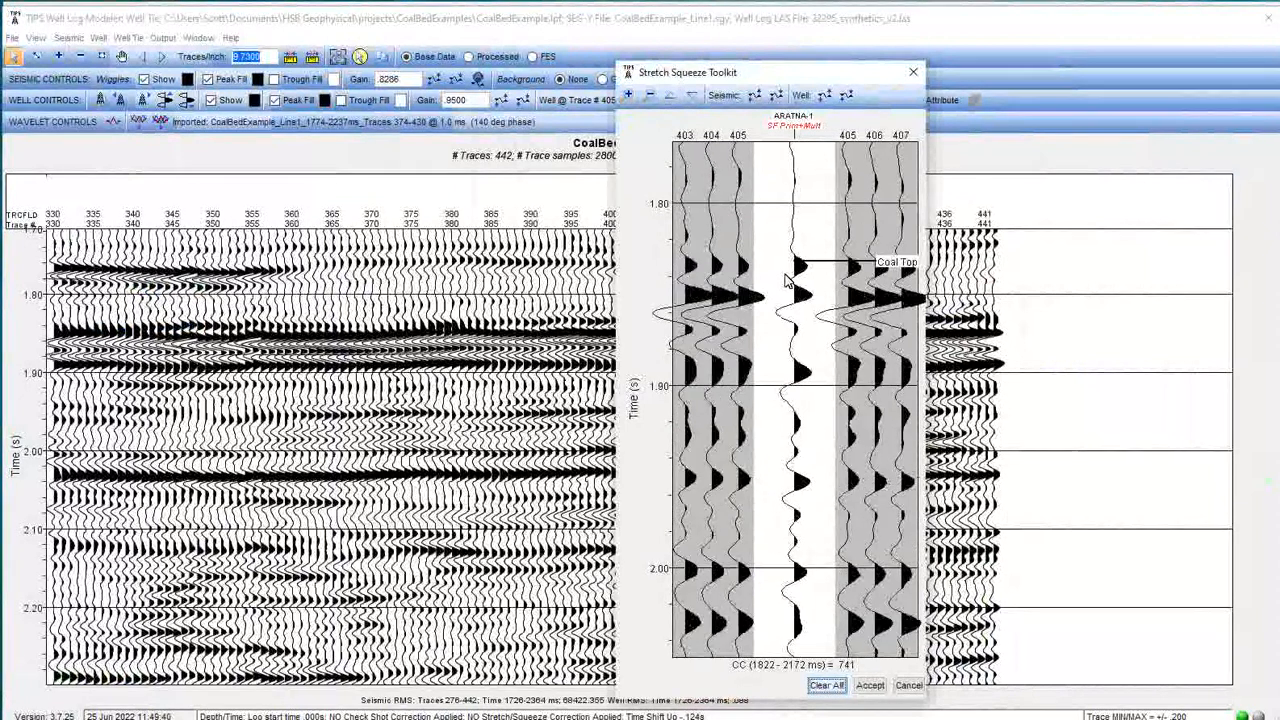
pyautogui.scroll(-2, 790, 280)
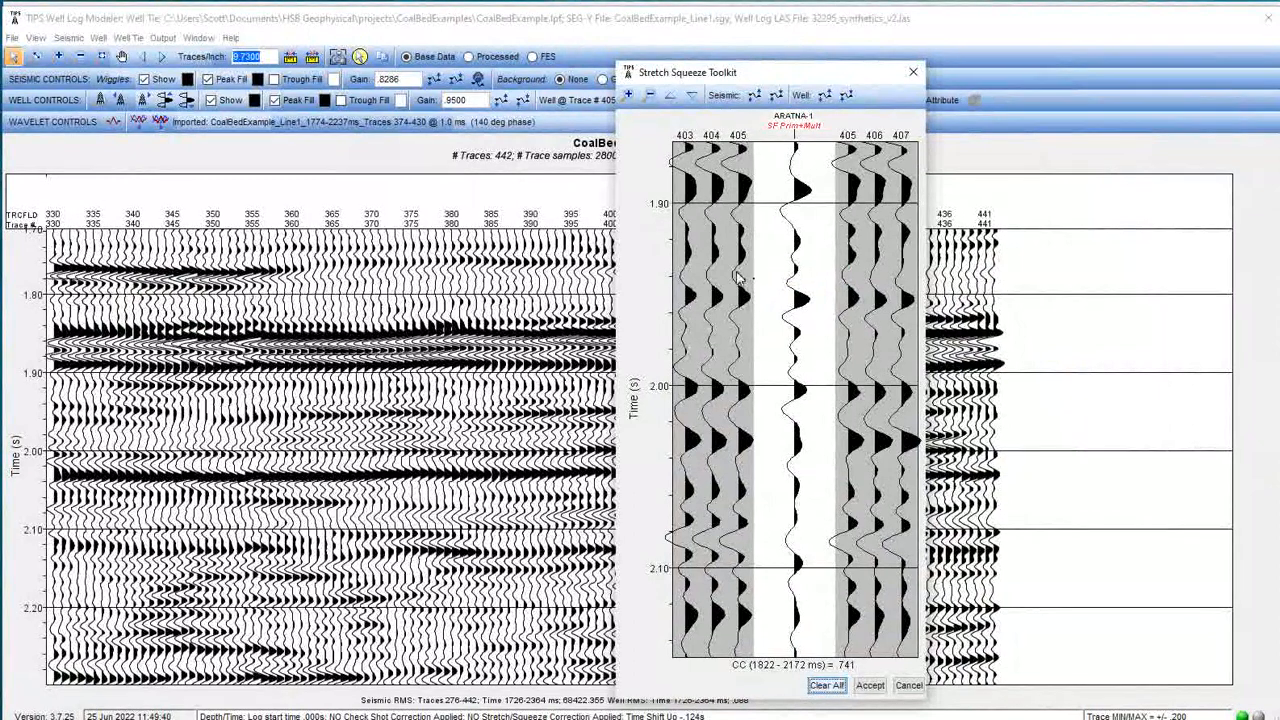
pyautogui.click(757, 98)
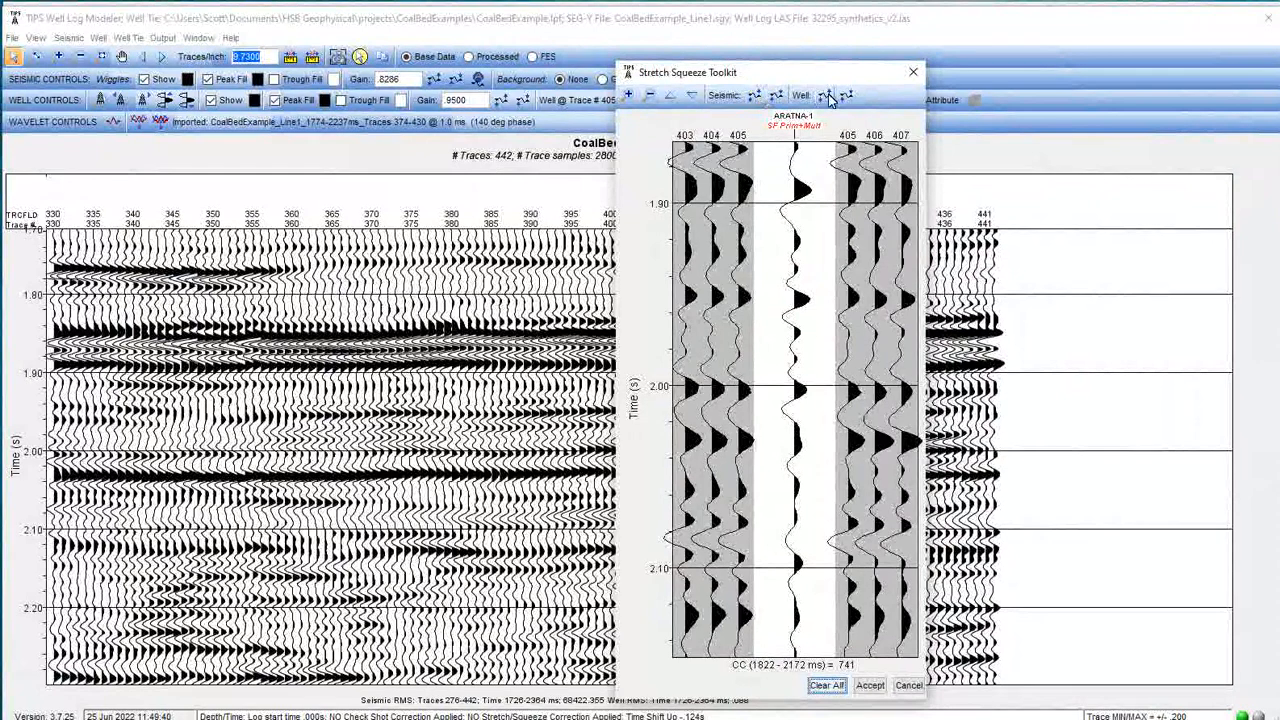
pyautogui.click(827, 98)
pyautogui.click(827, 98)
pyautogui.click(846, 96)
pyautogui.click(846, 96)
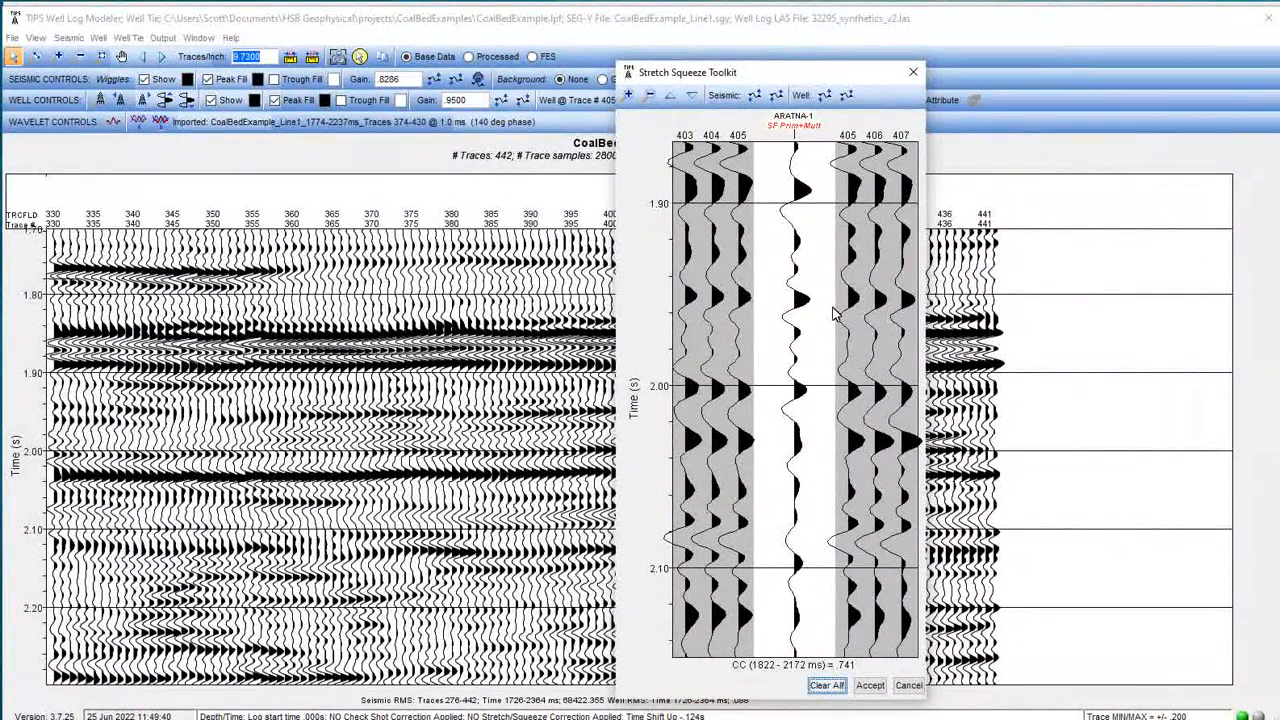
pyautogui.scroll(2, 846, 180)
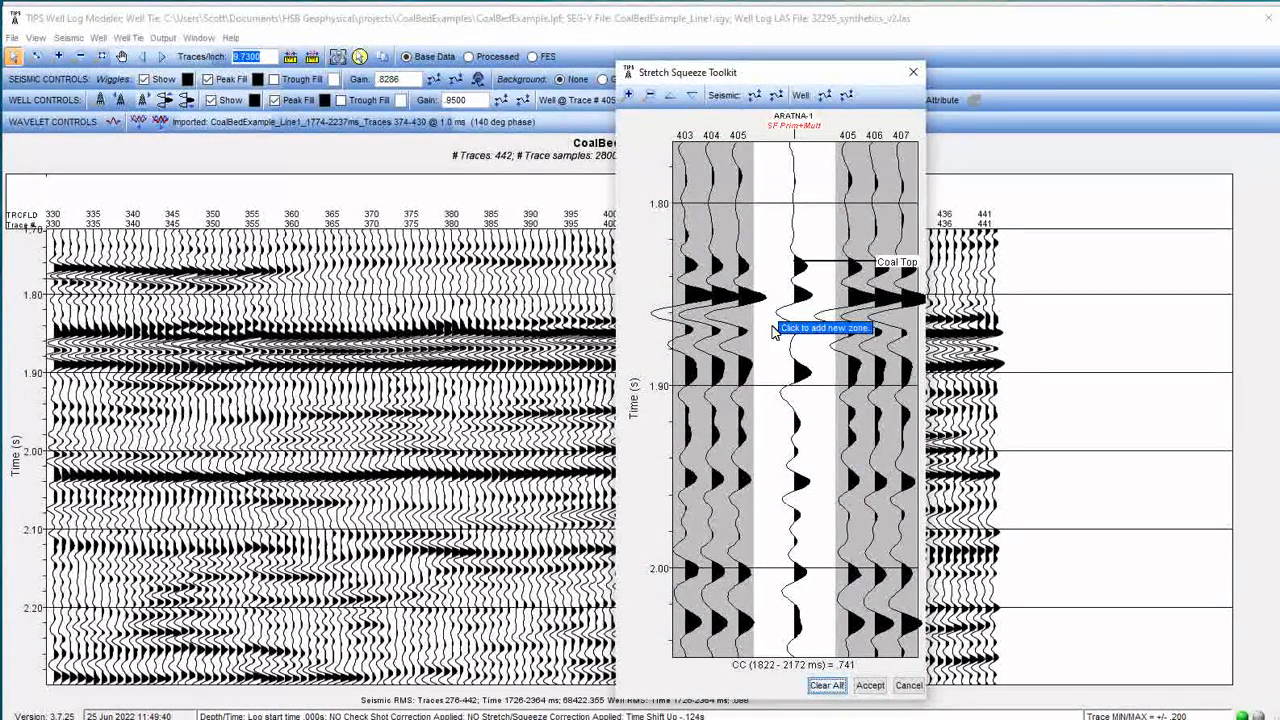
# Add a stretch/squeeze zone just below Coal Top with base time 1.867, well move from 1.877 and seismic move to 1.887 sec.
pyautogui.click(773, 333)
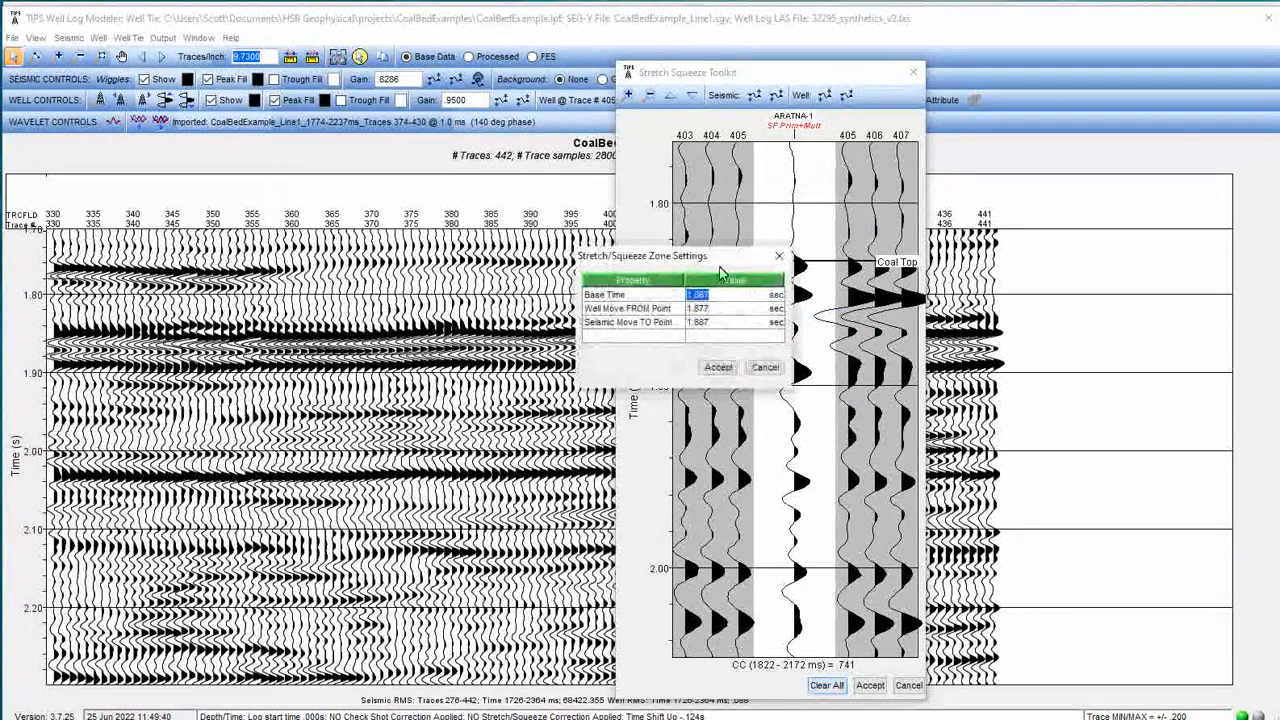
pyautogui.moveTo(715, 262); pyautogui.dragTo(632, 260)
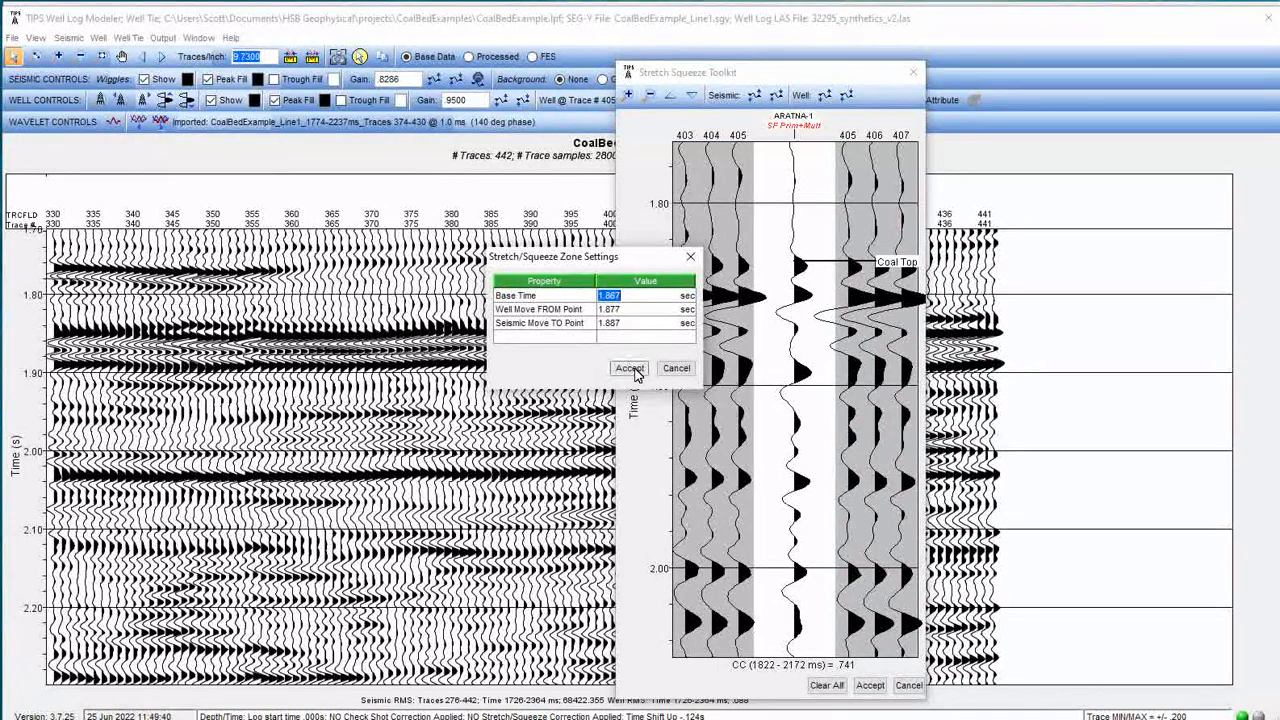
pyautogui.click(635, 368)
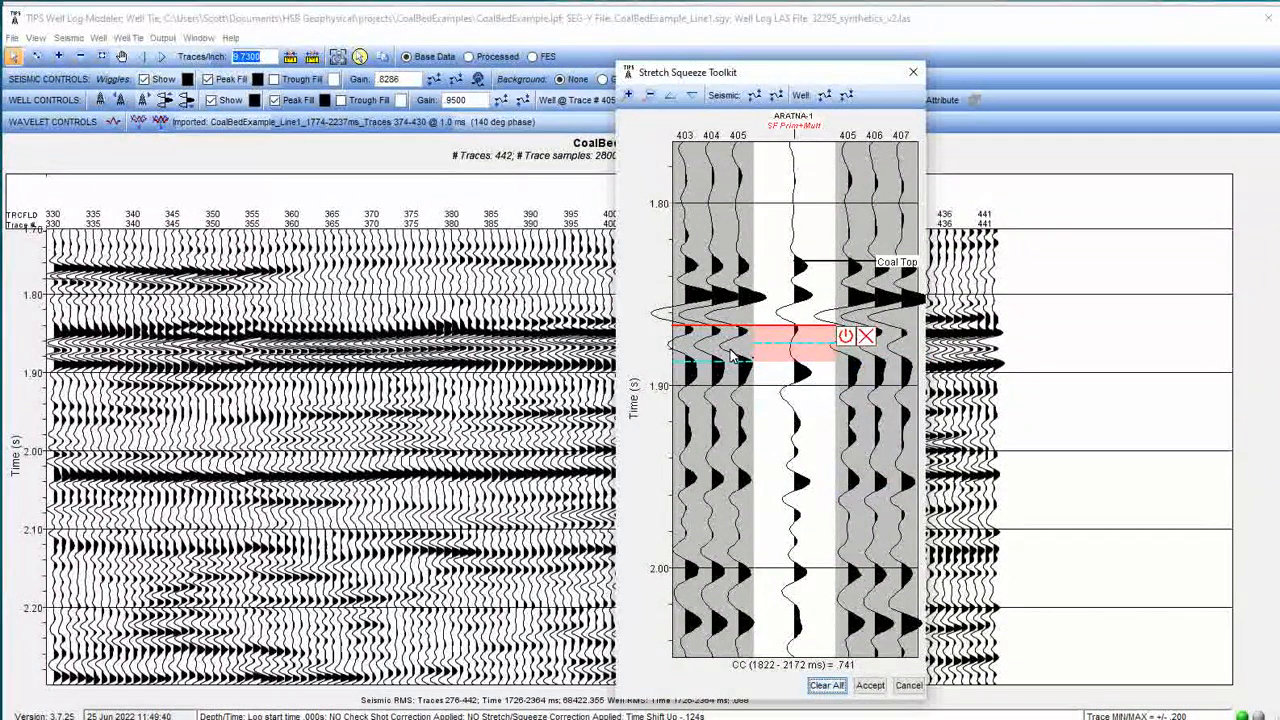
# Toggle the new zone's stretch/squeeze on and off to compare the fit.
pyautogui.click(846, 340)
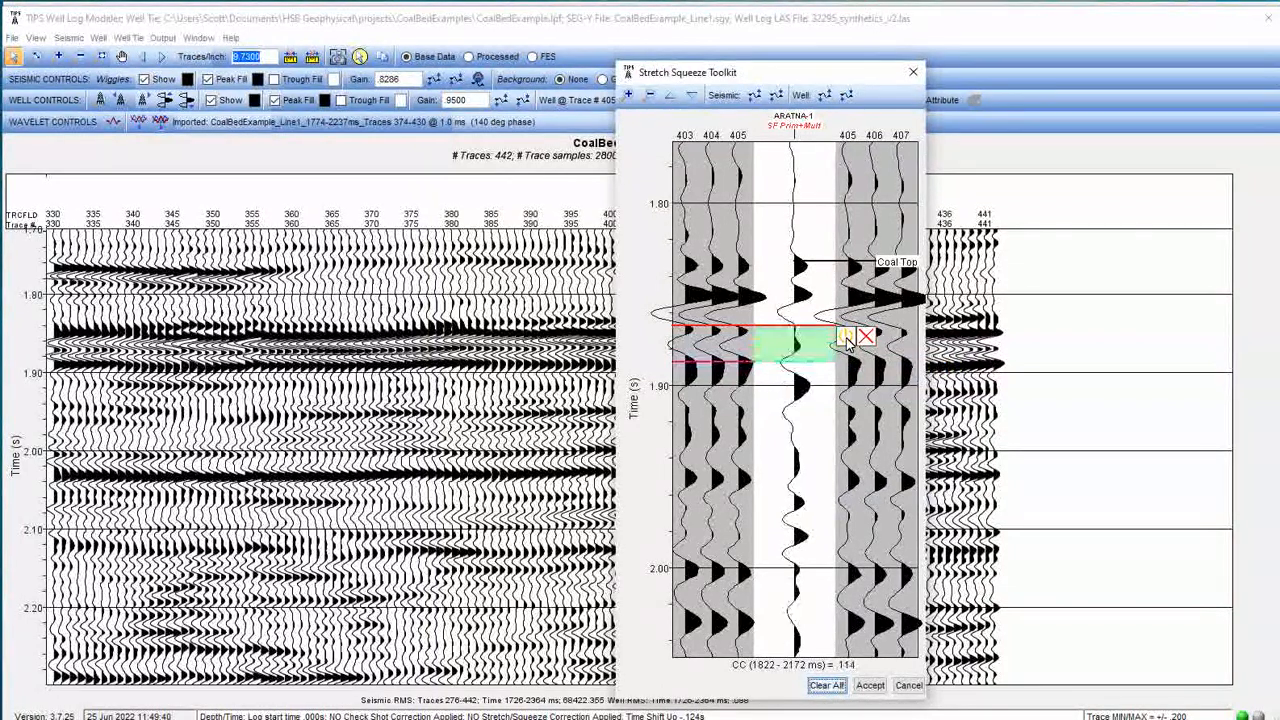
pyautogui.click(846, 340)
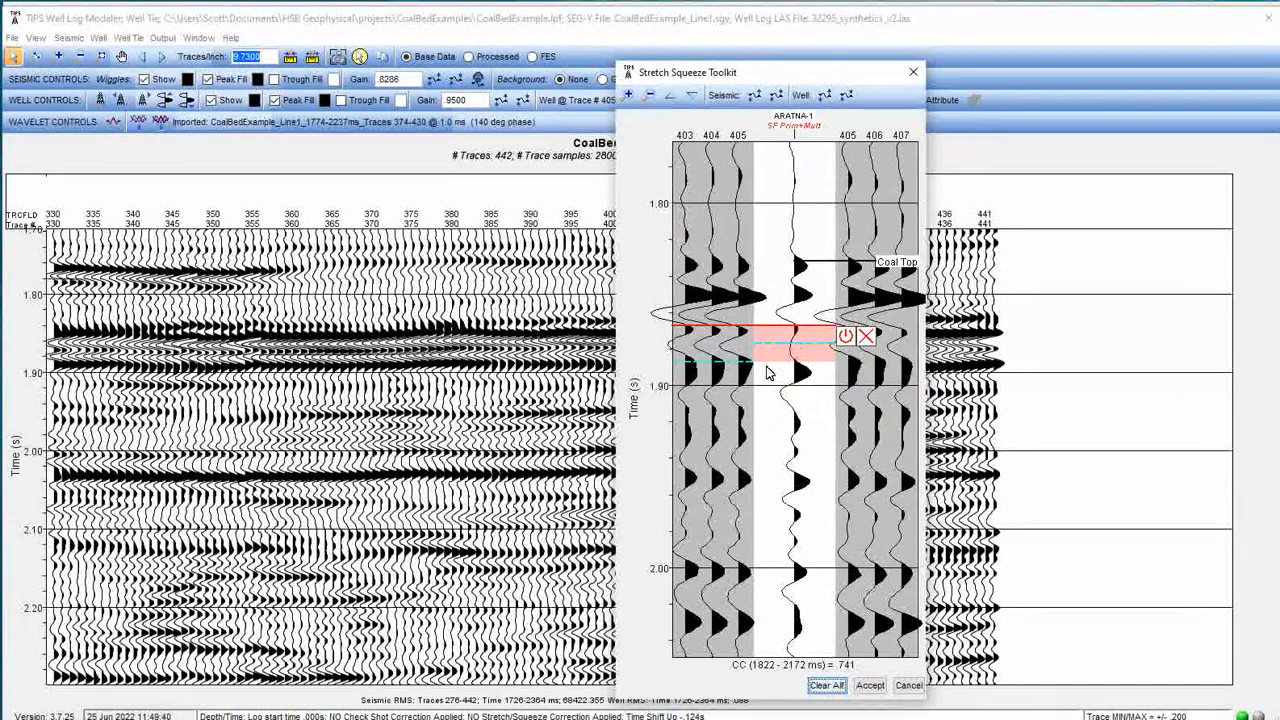
pyautogui.click(846, 337)
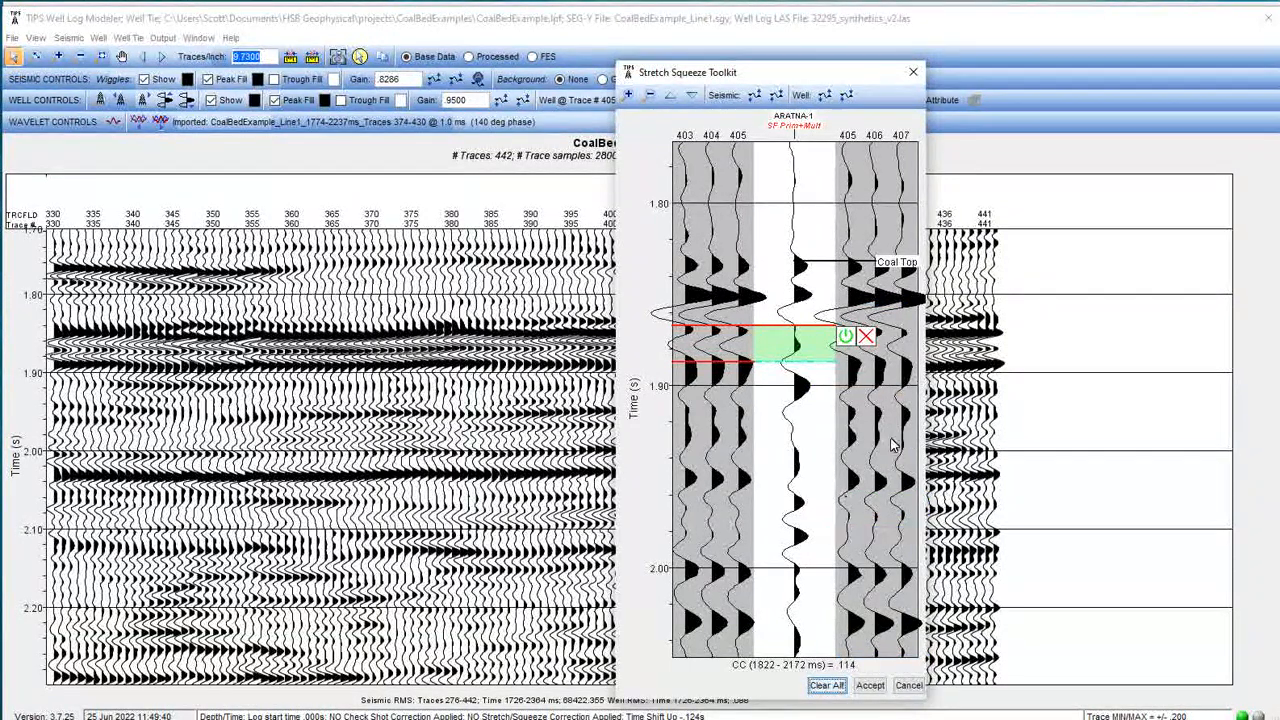
pyautogui.click(845, 338)
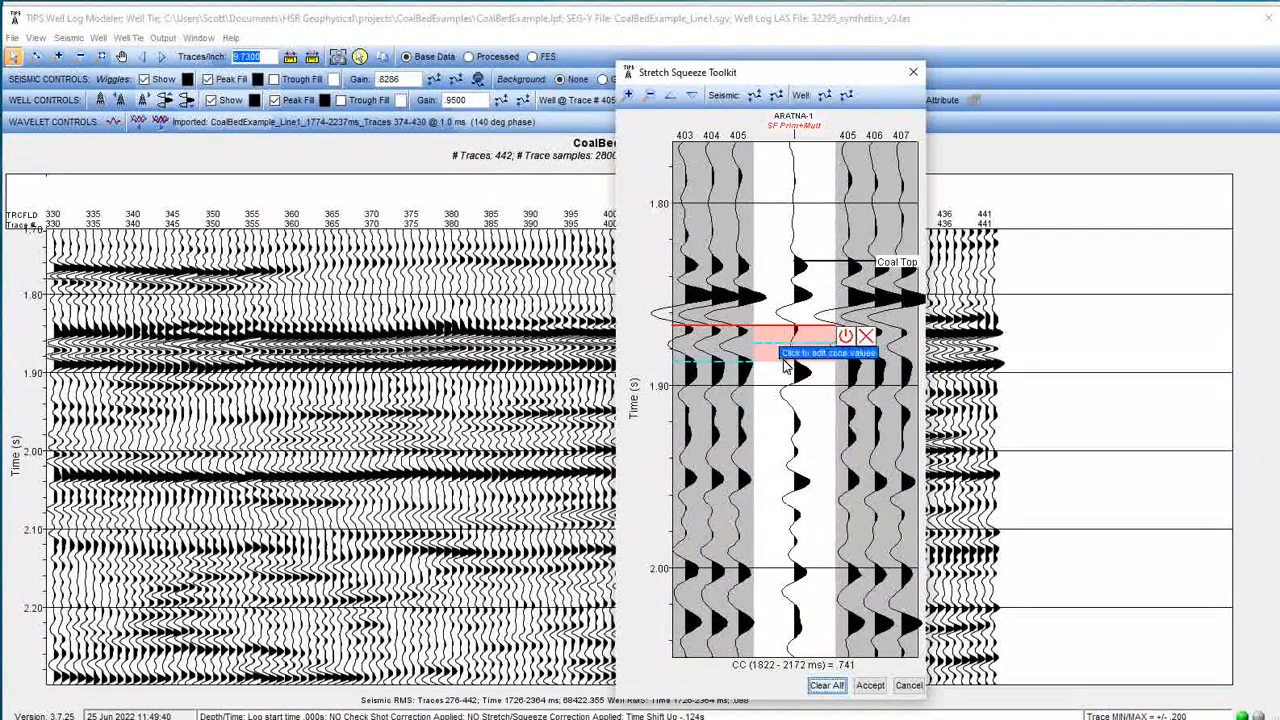
# Drag the zone's seismic and well move points down to about 1.91 s.
pyautogui.moveTo(766, 352); pyautogui.dragTo(771, 398)
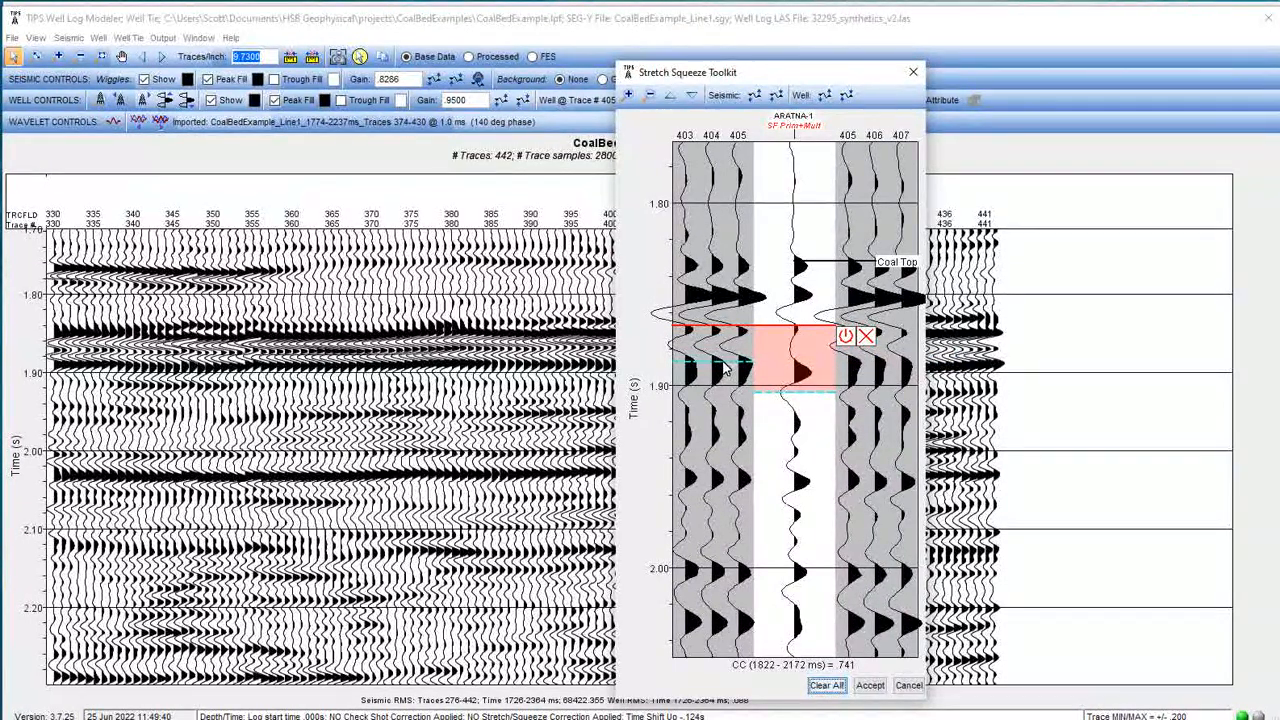
pyautogui.moveTo(727, 372); pyautogui.dragTo(715, 398)
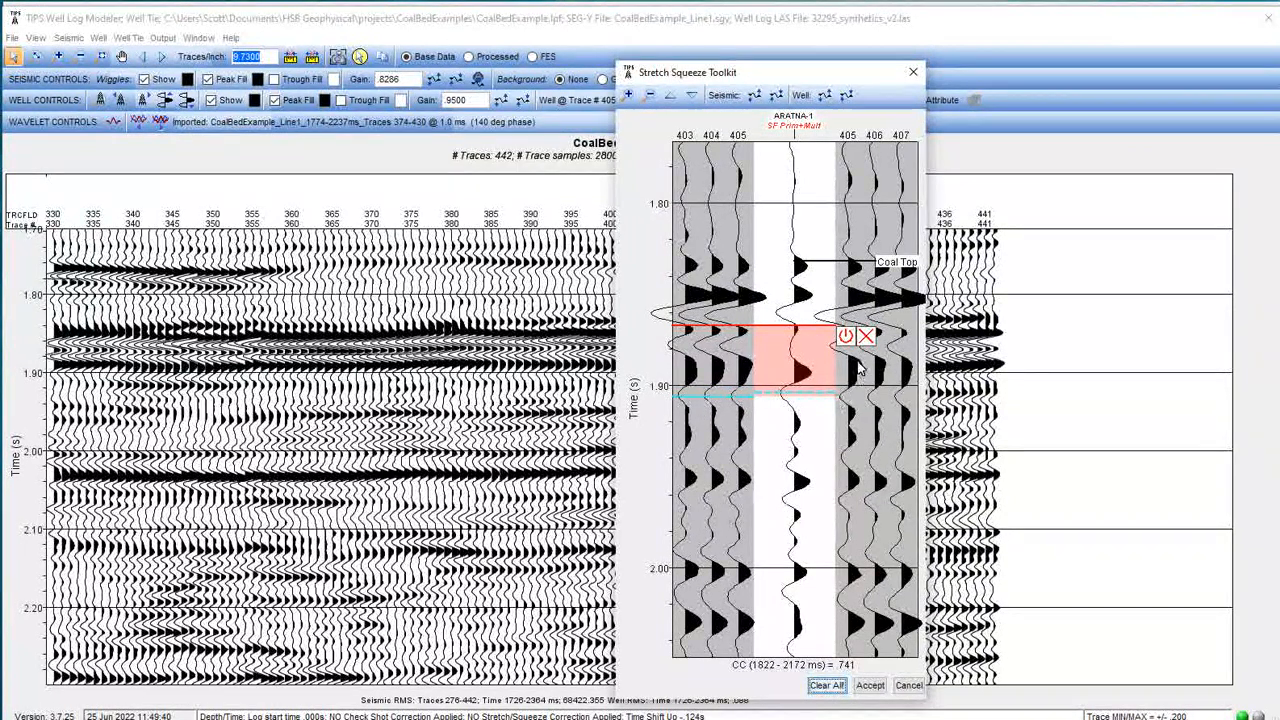
# Toggle the zone on and off, leaving its stretch/squeeze applied.
pyautogui.click(845, 338)
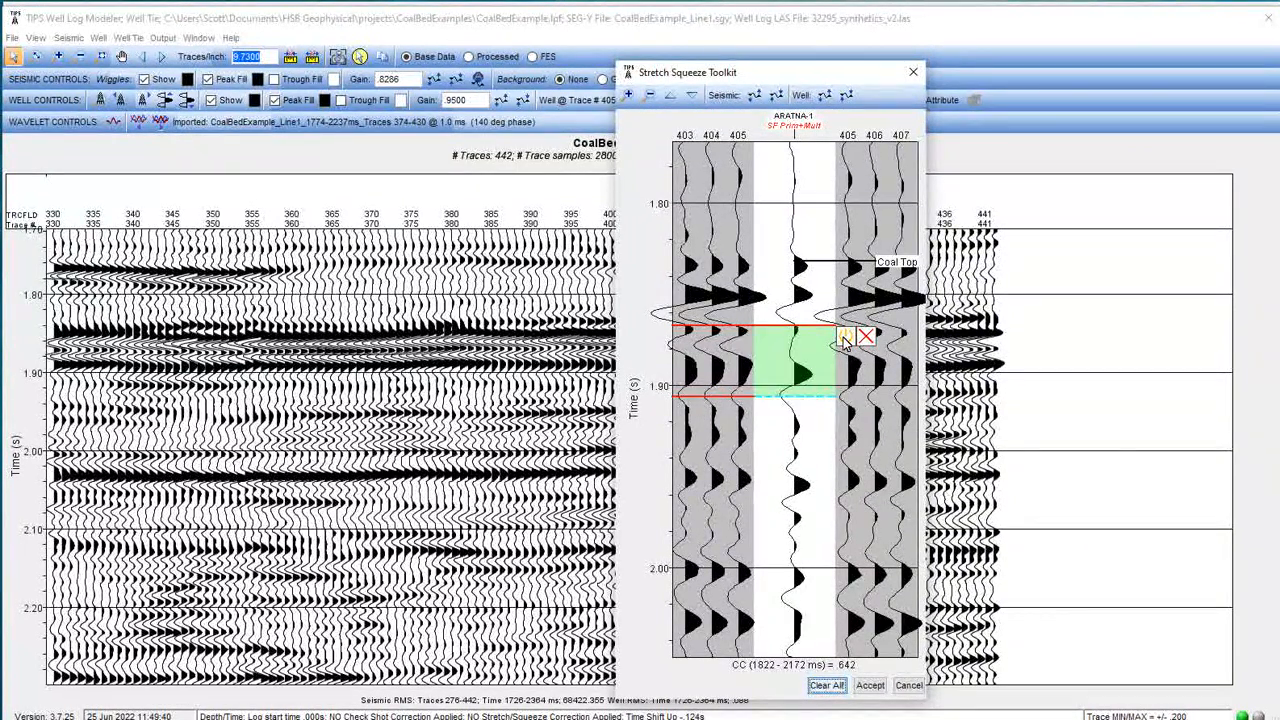
pyautogui.click(845, 338)
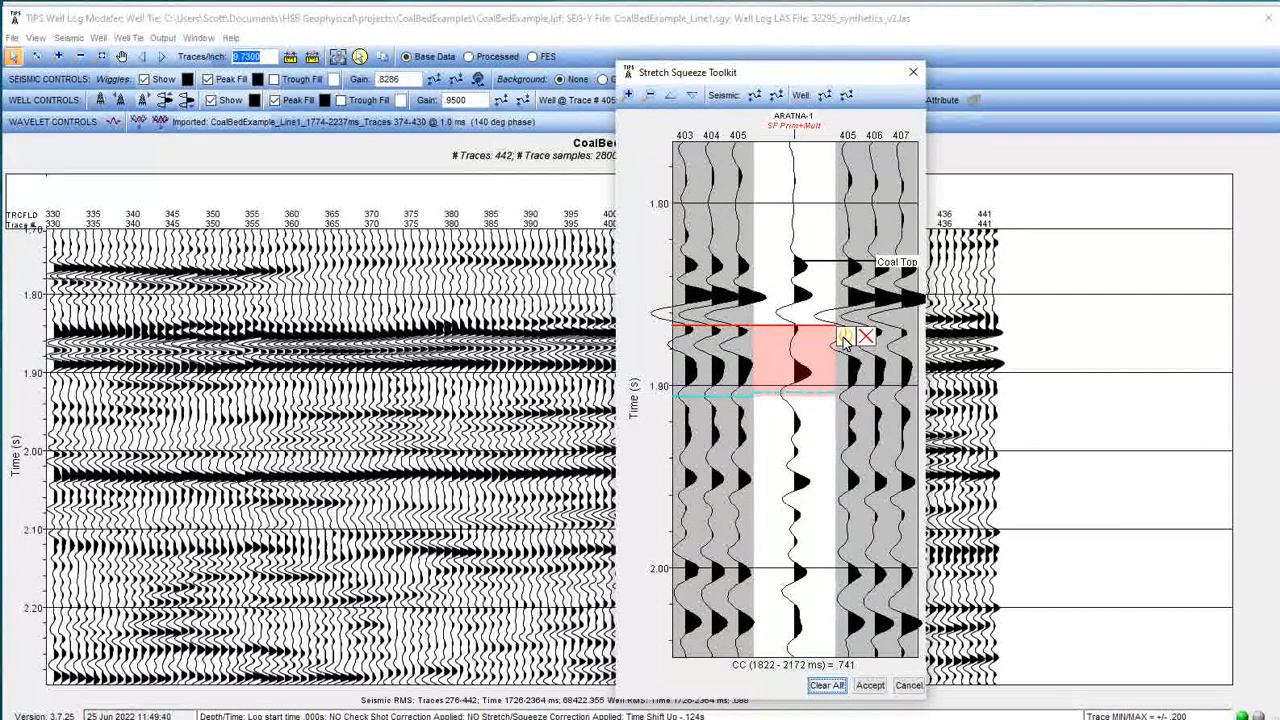
pyautogui.click(845, 338)
pyautogui.click(845, 338)
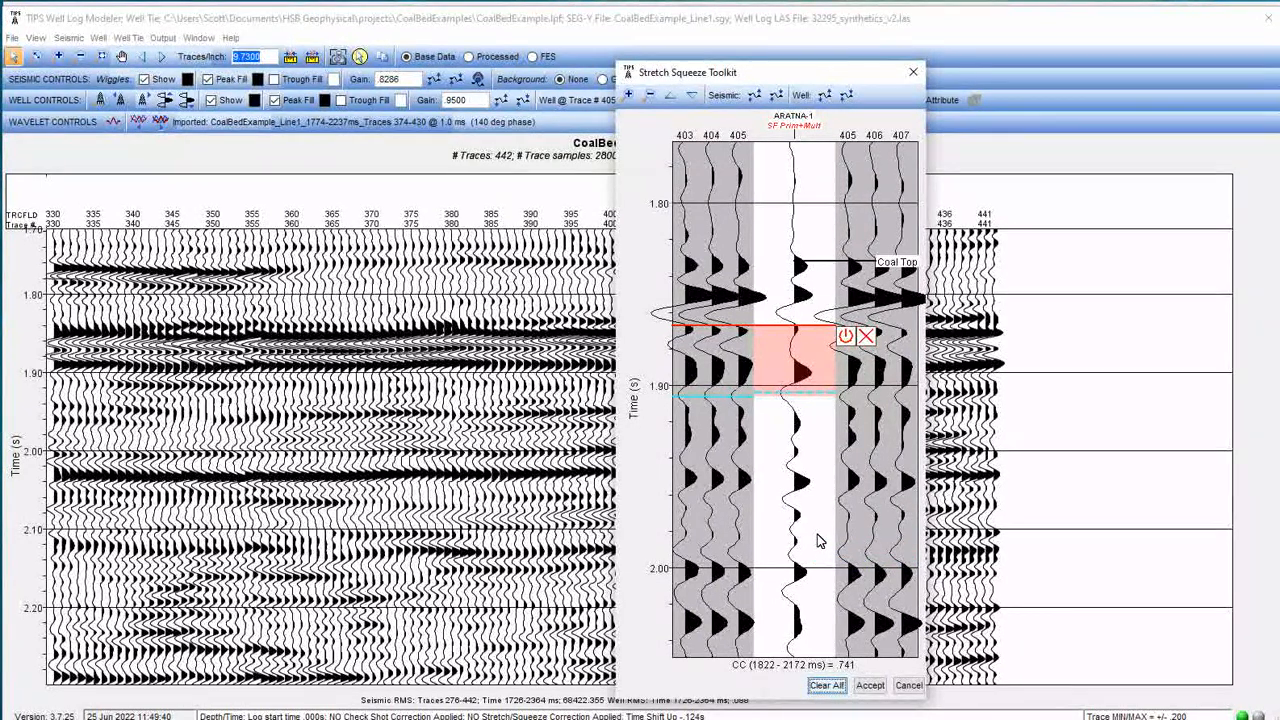
pyautogui.click(846, 338)
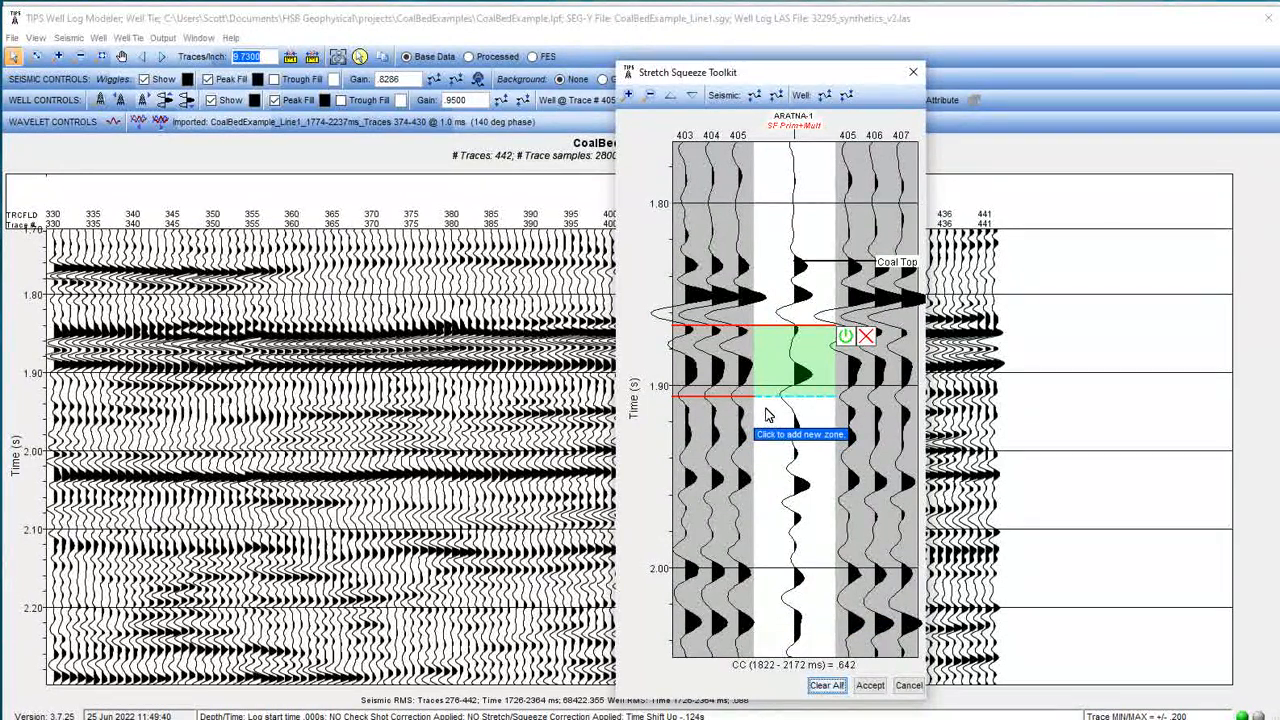
# Add a second zone below the first and drag its move points down to about 1.95 s.
pyautogui.click(768, 415)
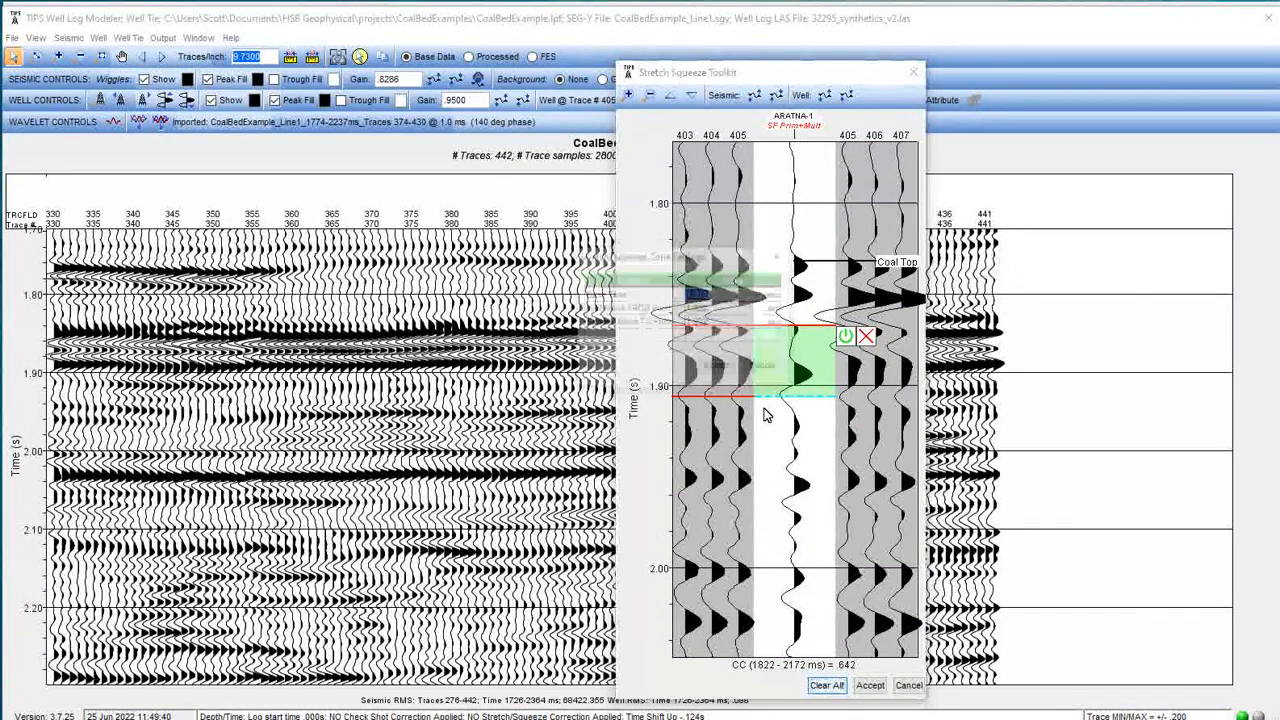
pyautogui.click(717, 368)
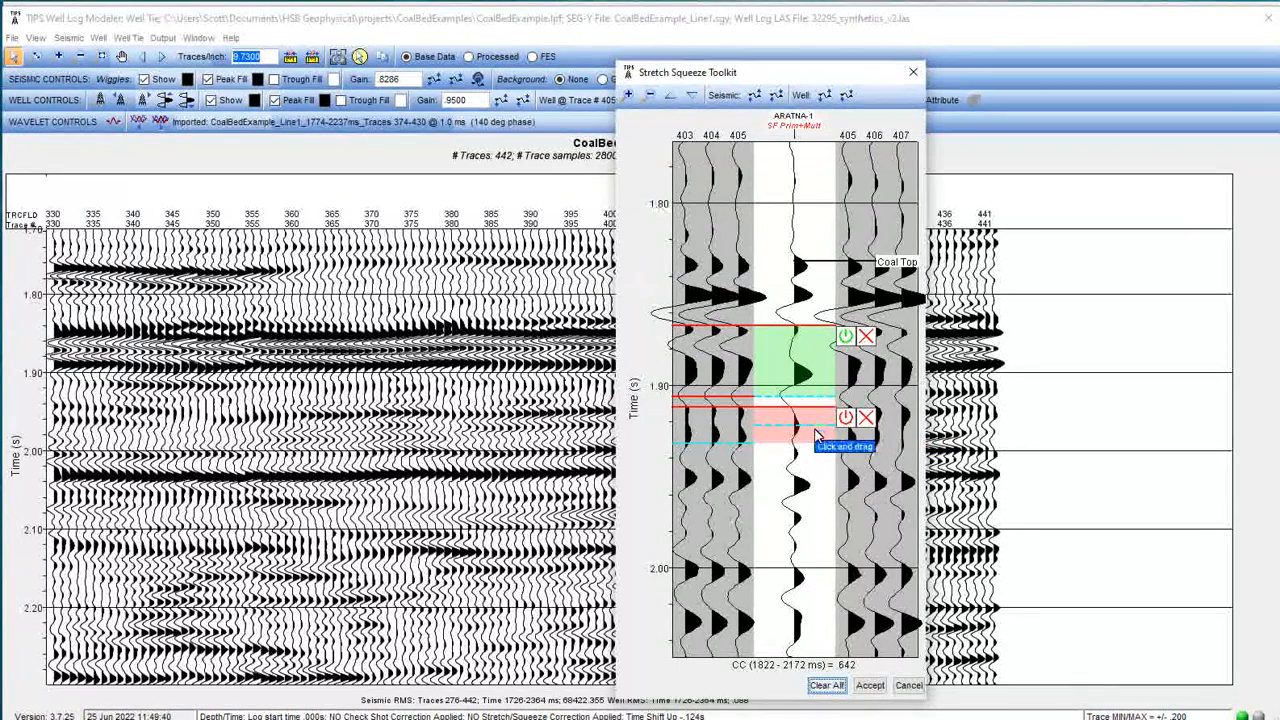
pyautogui.moveTo(815, 440); pyautogui.dragTo(808, 489)
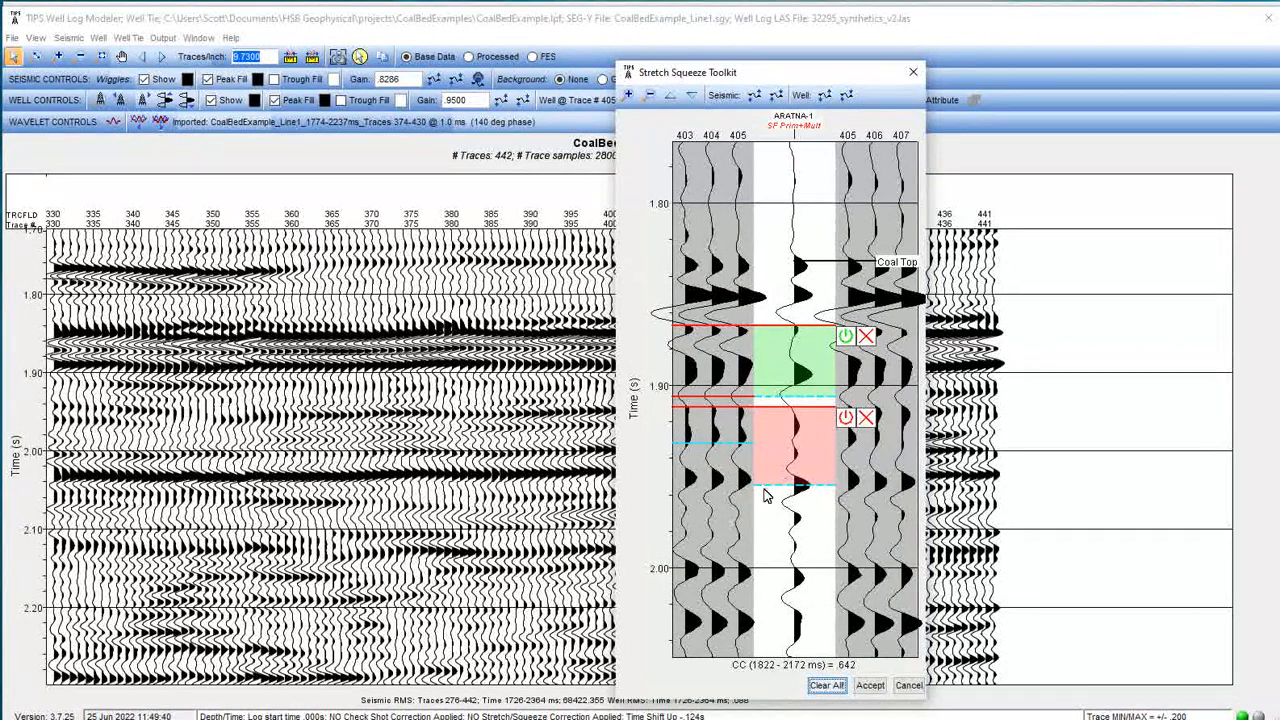
pyautogui.moveTo(722, 455); pyautogui.dragTo(727, 485)
# Toggle both zones' stretch/squeeze on and off to compare, leaving both applied.
pyautogui.click(848, 423)
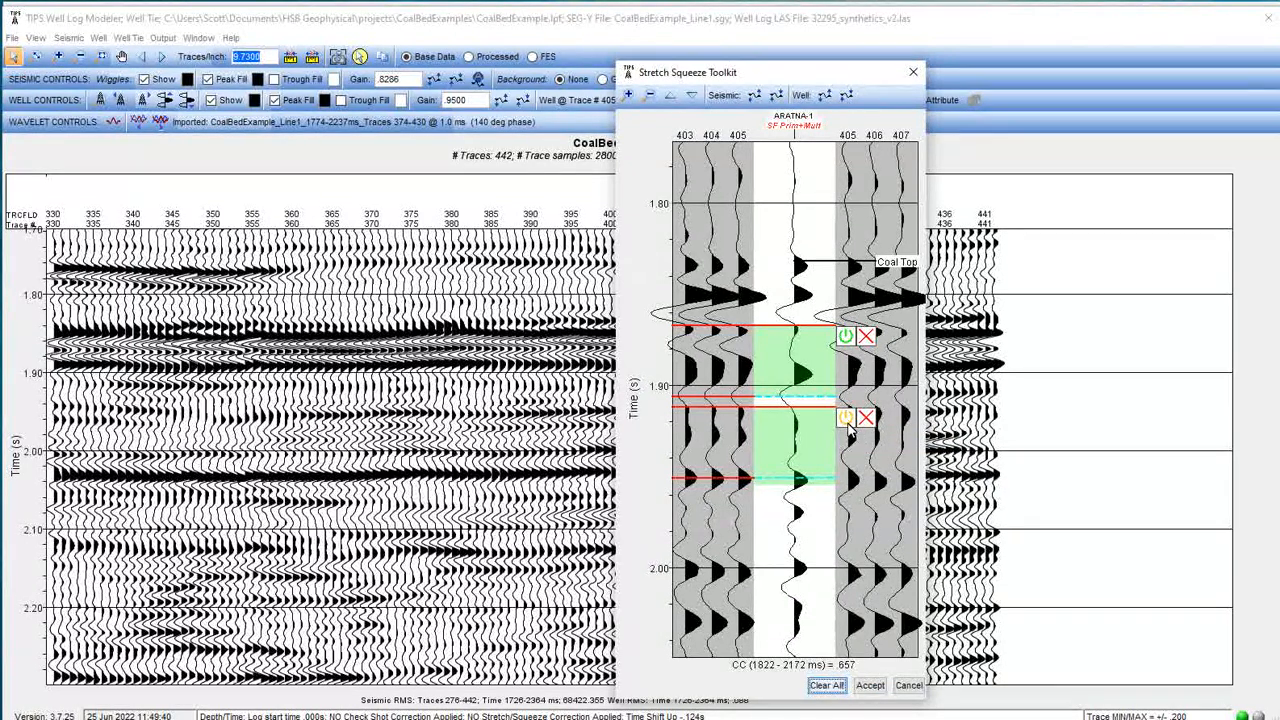
pyautogui.click(847, 426)
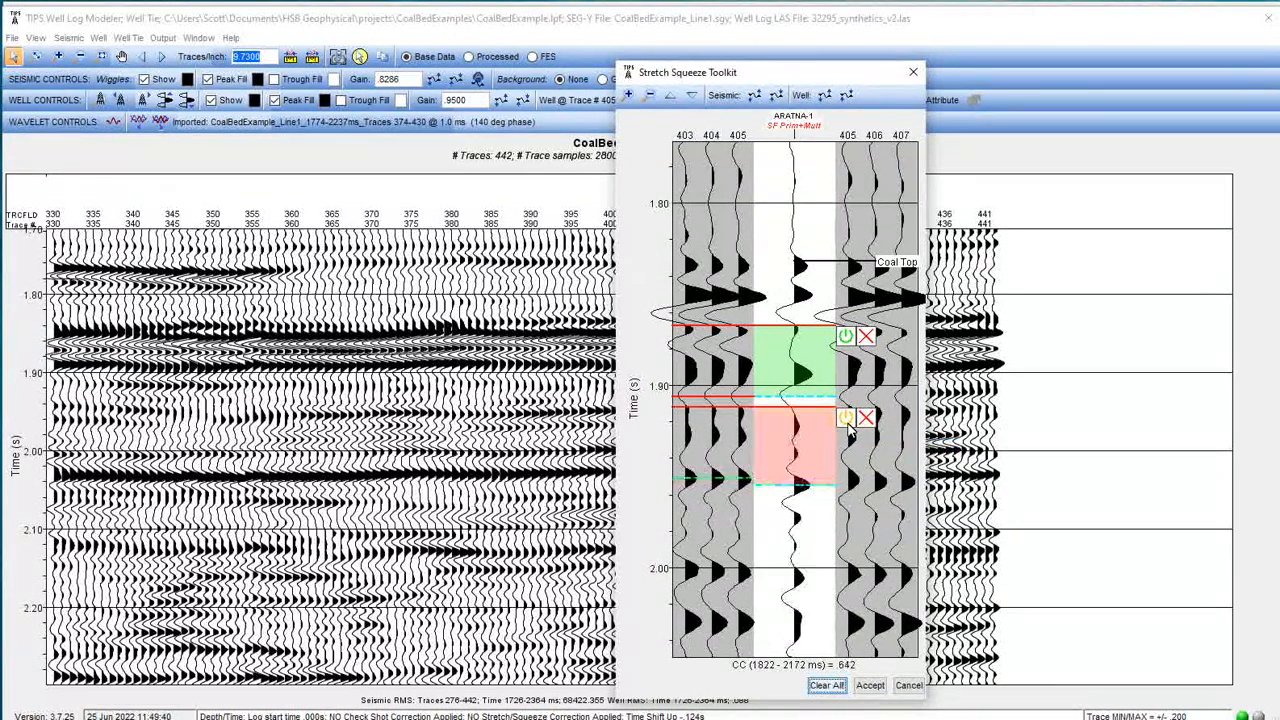
pyautogui.click(847, 426)
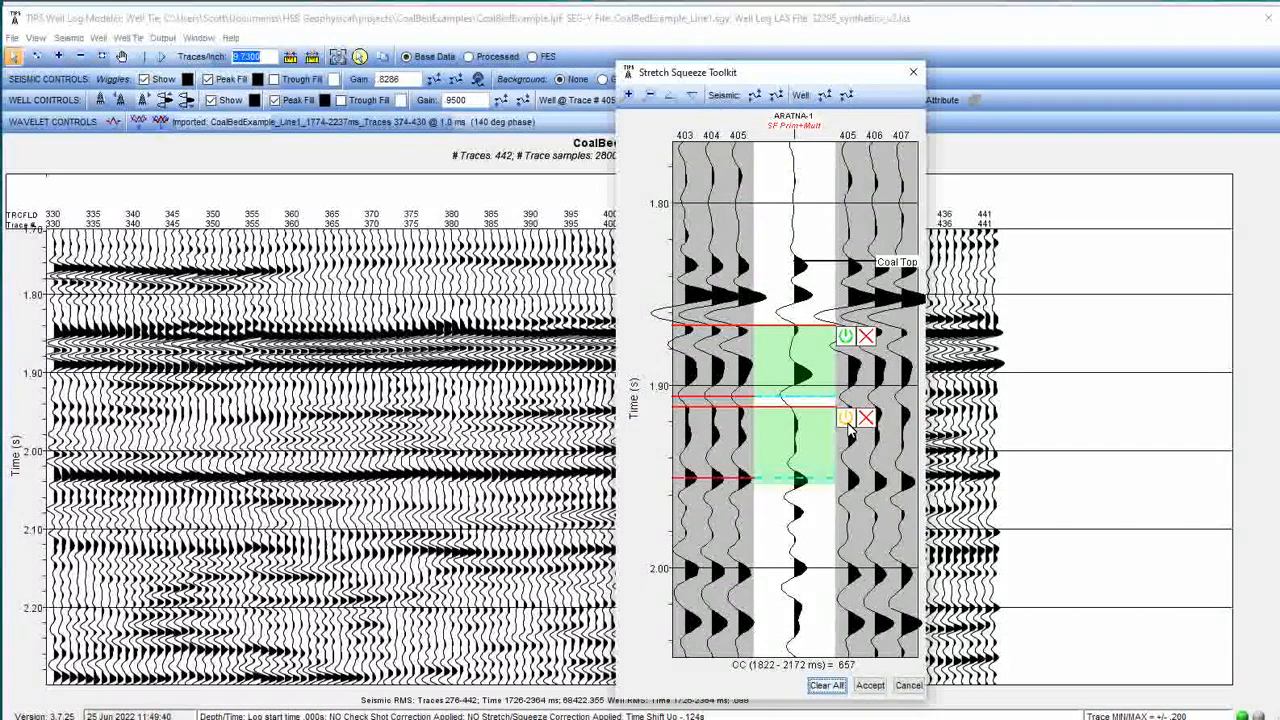
pyautogui.click(847, 426)
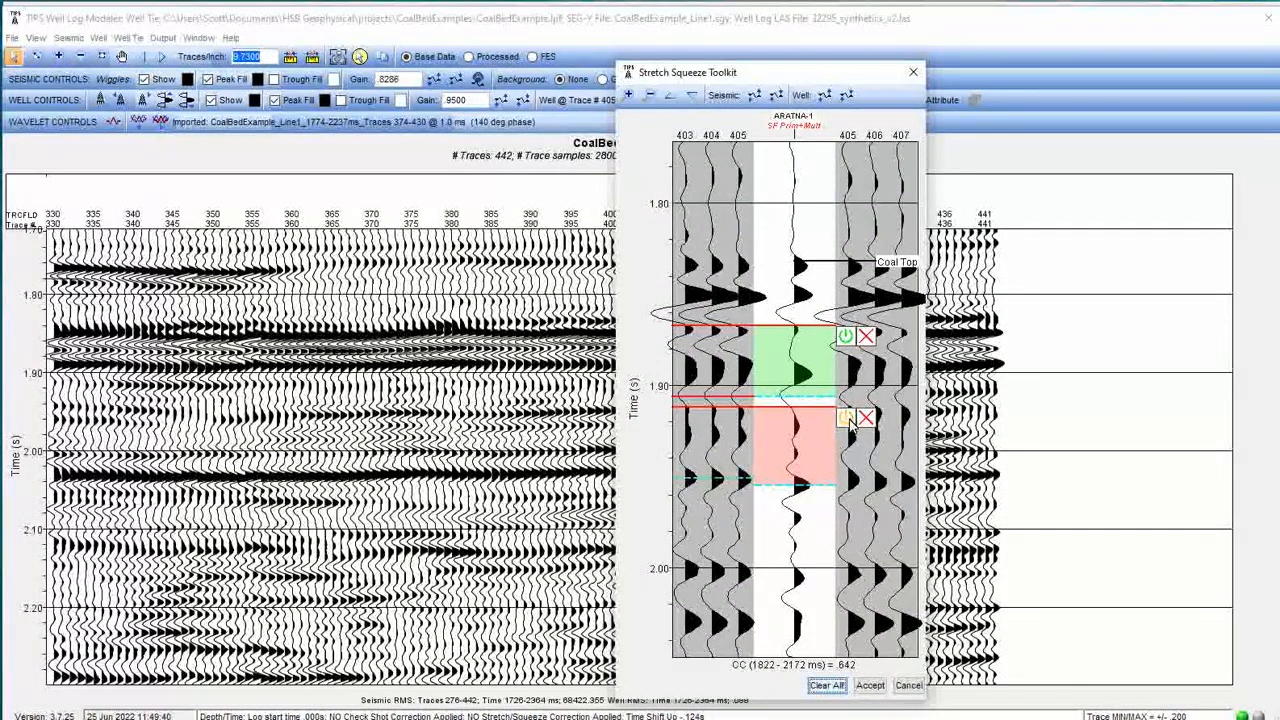
pyautogui.click(847, 424)
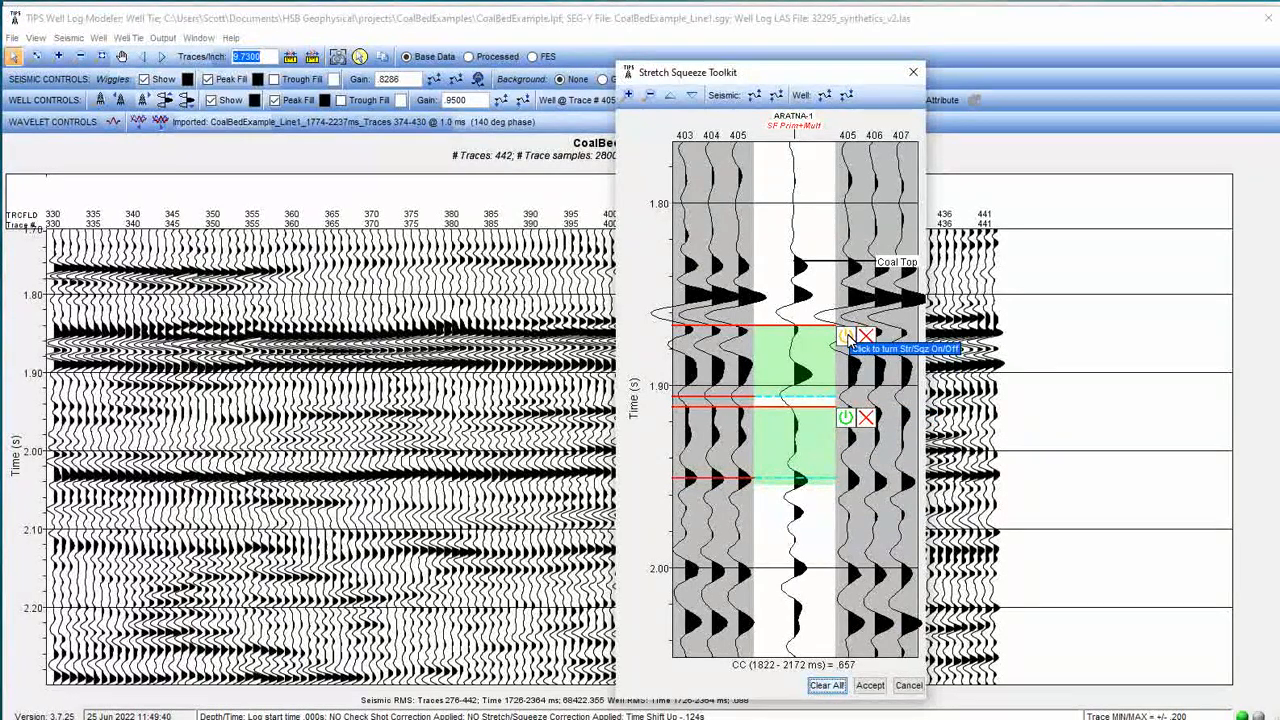
pyautogui.click(844, 336)
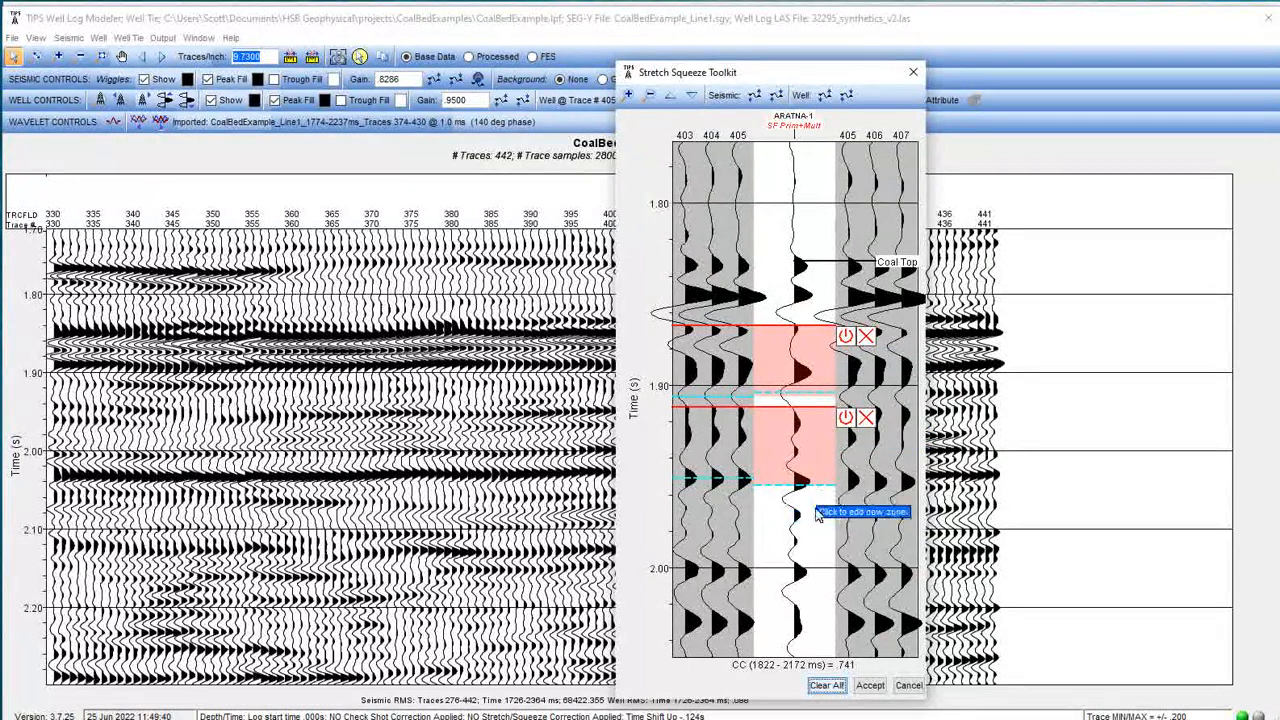
pyautogui.click(846, 418)
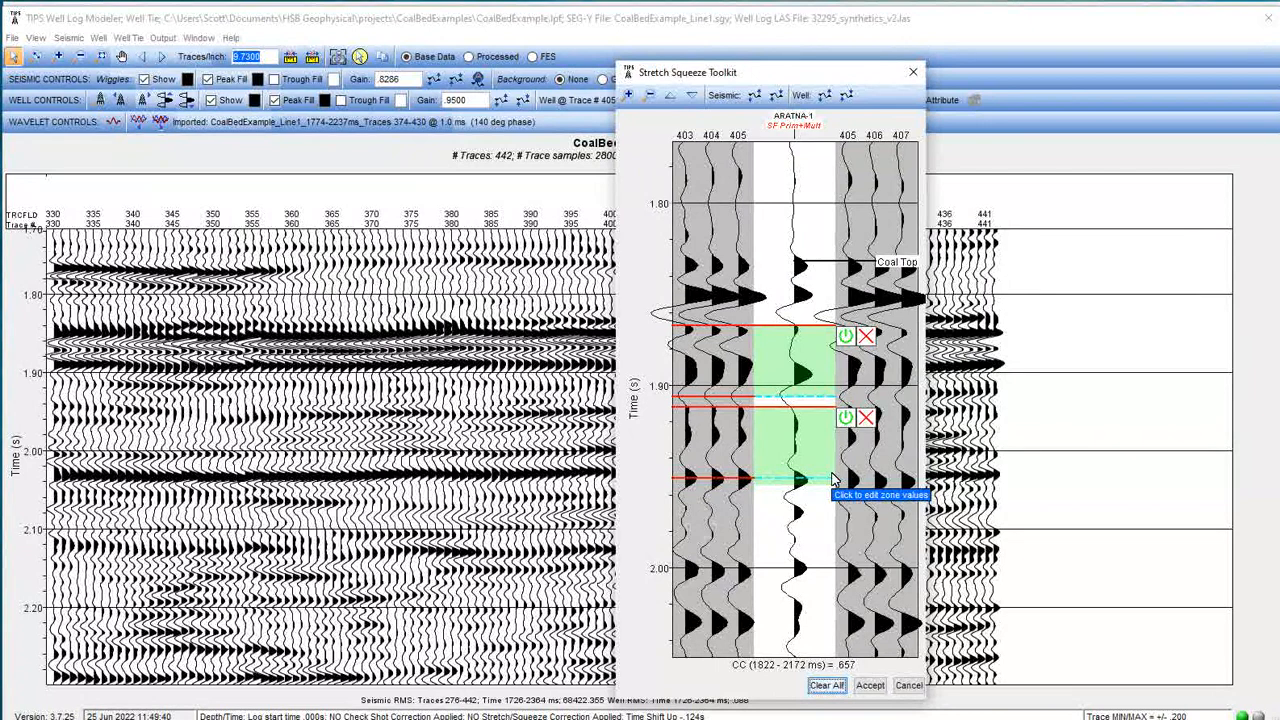
# Scroll the toolkit view to examine the tie around Coal Base.
pyautogui.scroll(-3, 816, 511)
pyautogui.scroll(-9, 816, 511)
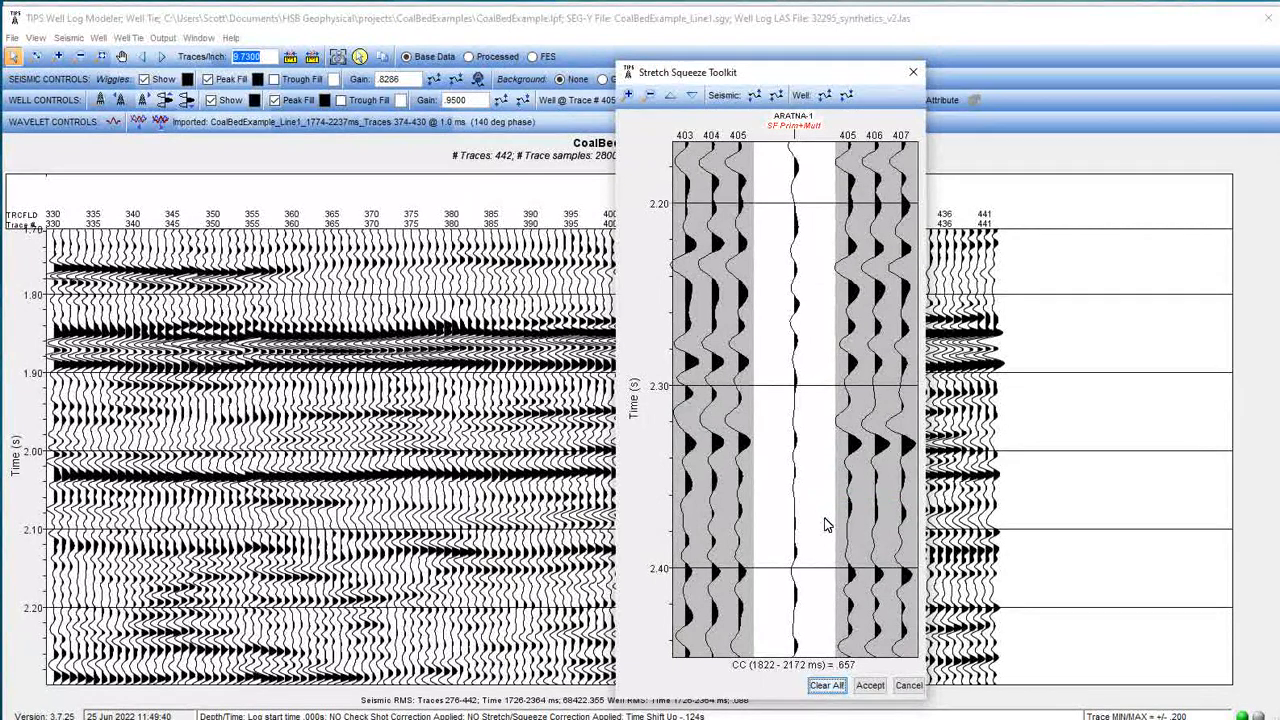
pyautogui.scroll(6, 816, 516)
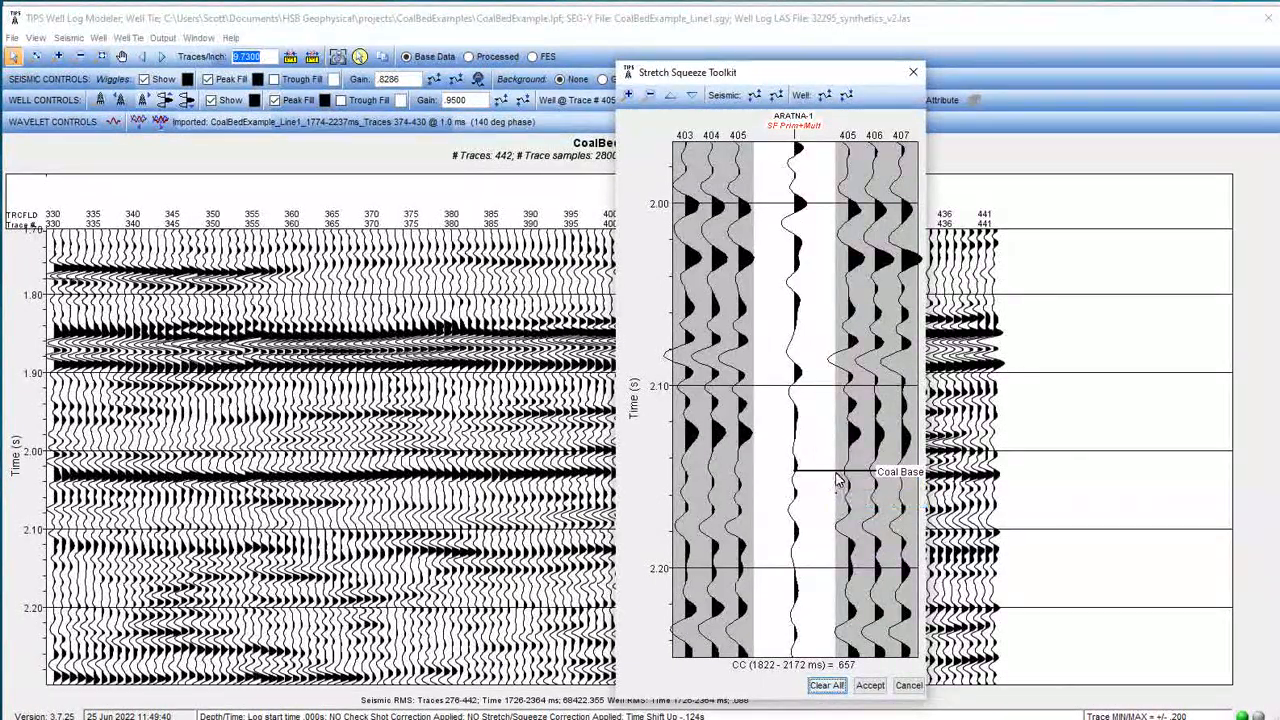
# Increase the well synthetic's display gain in the Stretch Squeeze Toolkit three times.
pyautogui.click(826, 96)
pyautogui.click(826, 96)
pyautogui.click(826, 96)
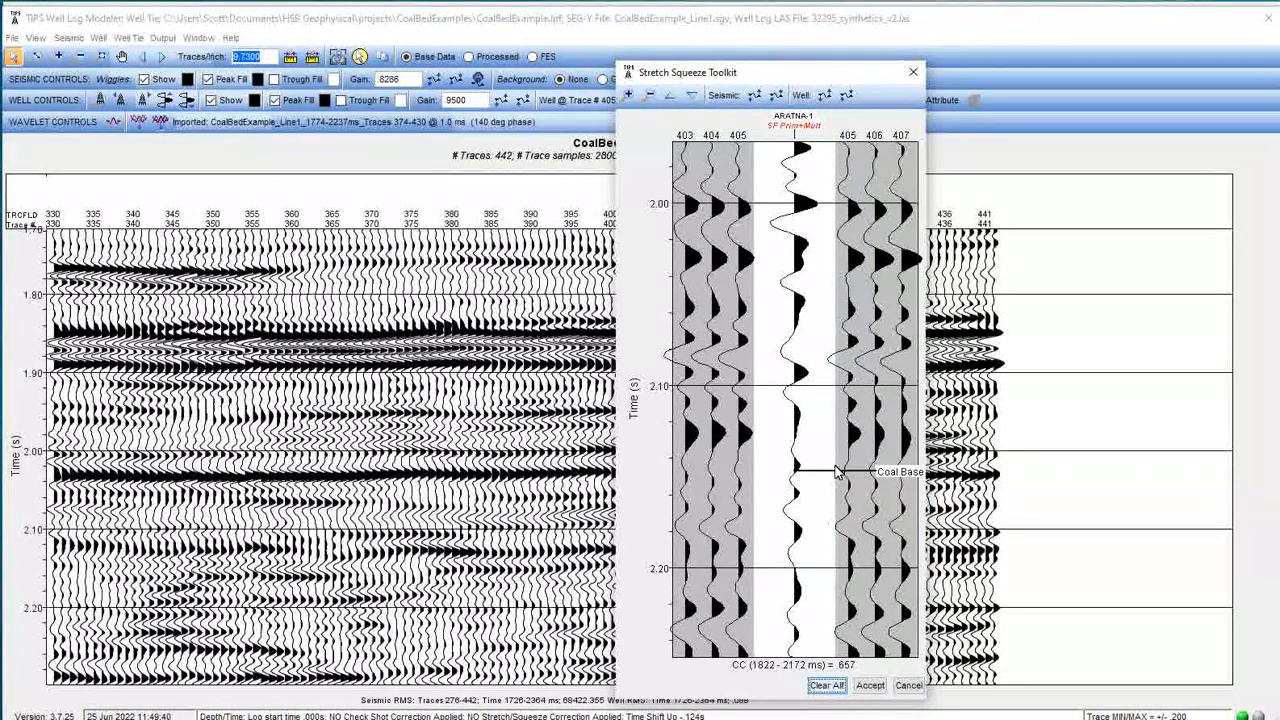
# Add a third zone below the second, drag its well and seismic move points down to about 2.00 s, and apply it.
pyautogui.scroll(3, 840, 505)
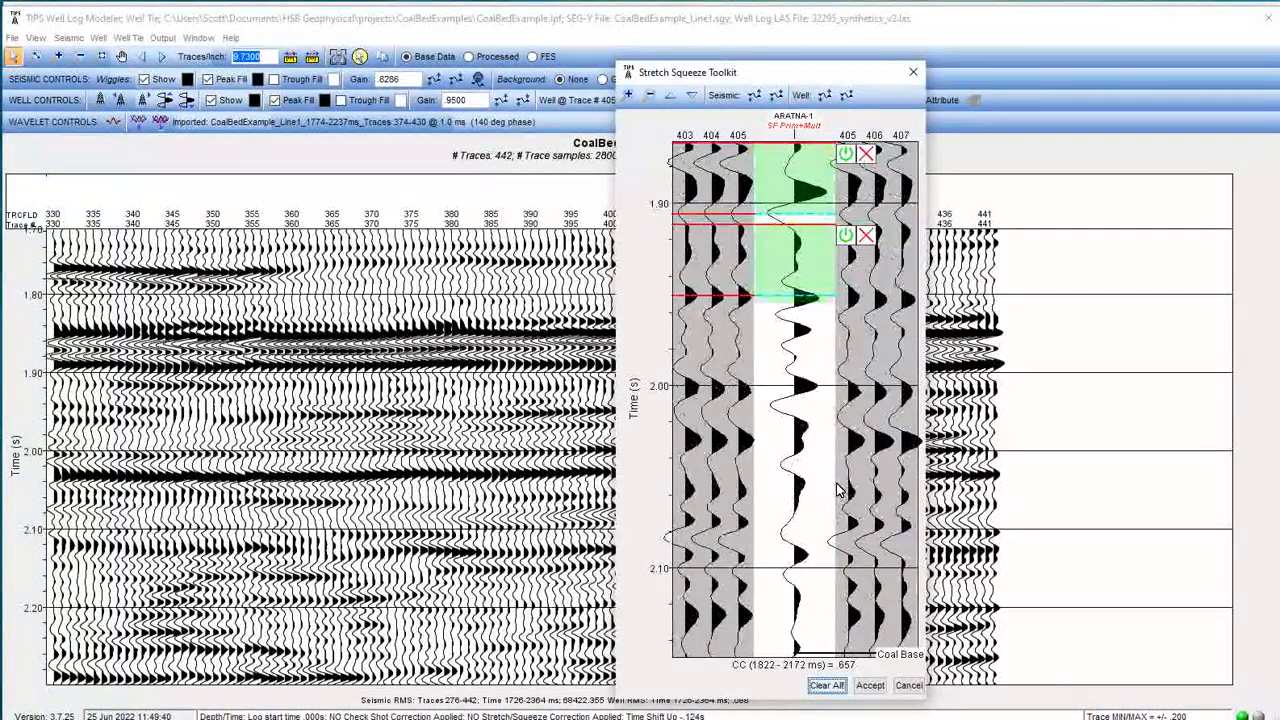
pyautogui.click(770, 318)
pyautogui.click(712, 366)
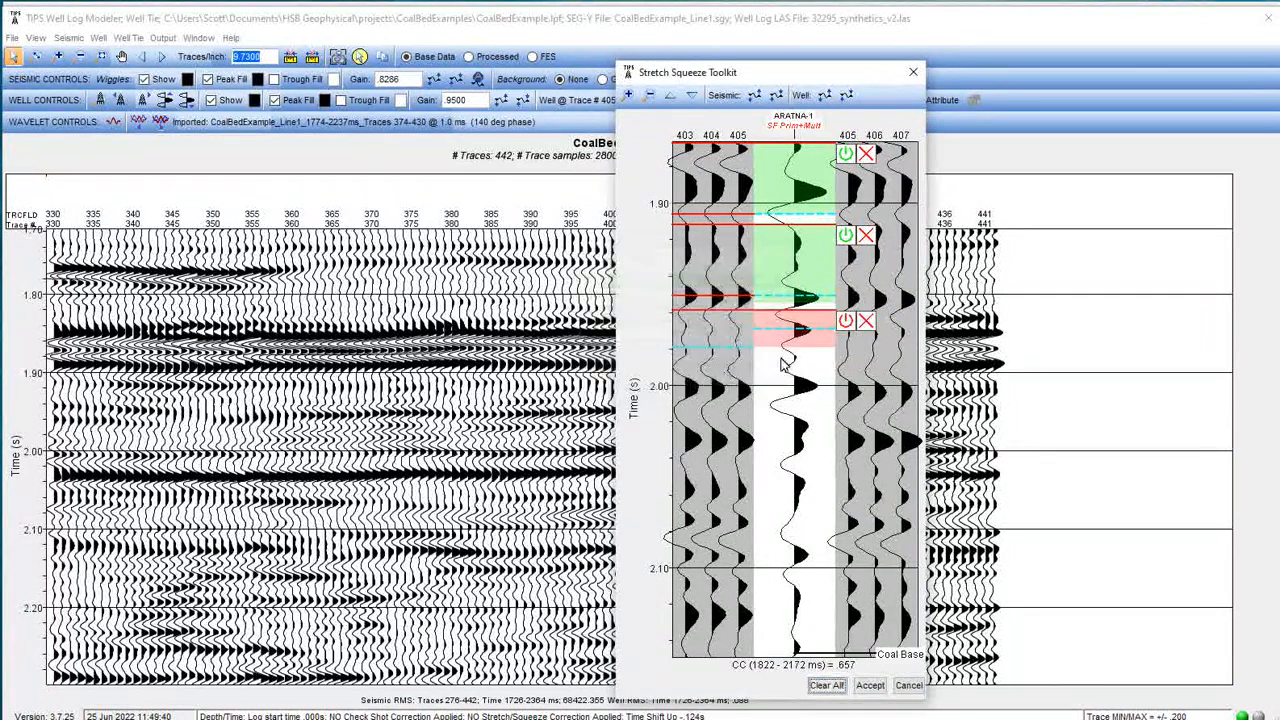
pyautogui.moveTo(812, 340); pyautogui.dragTo(800, 400)
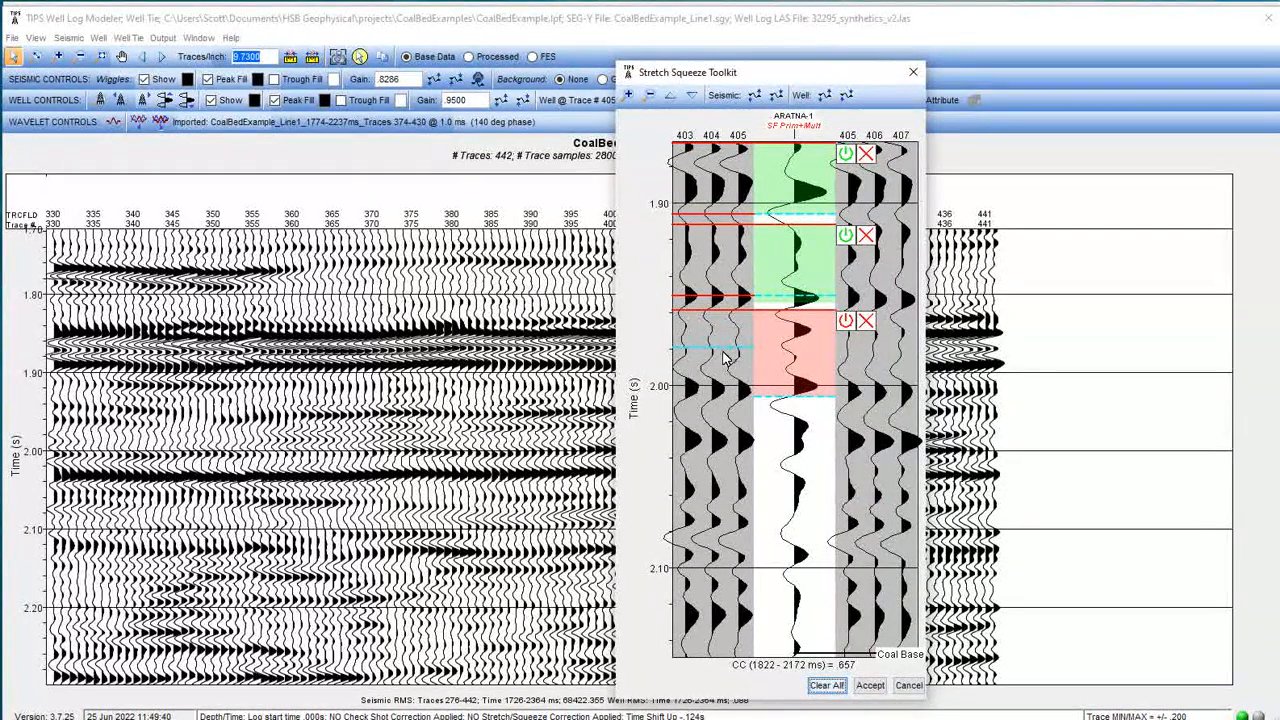
pyautogui.moveTo(713, 350); pyautogui.dragTo(714, 407)
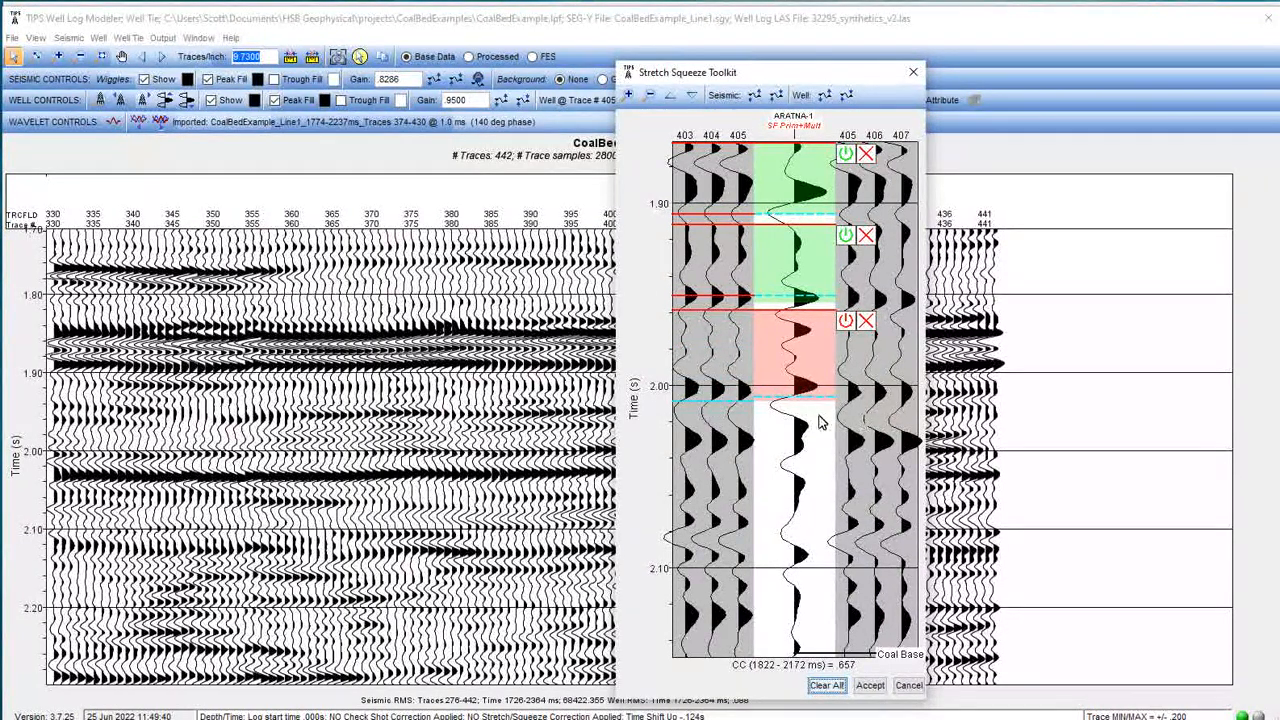
pyautogui.click(845, 323)
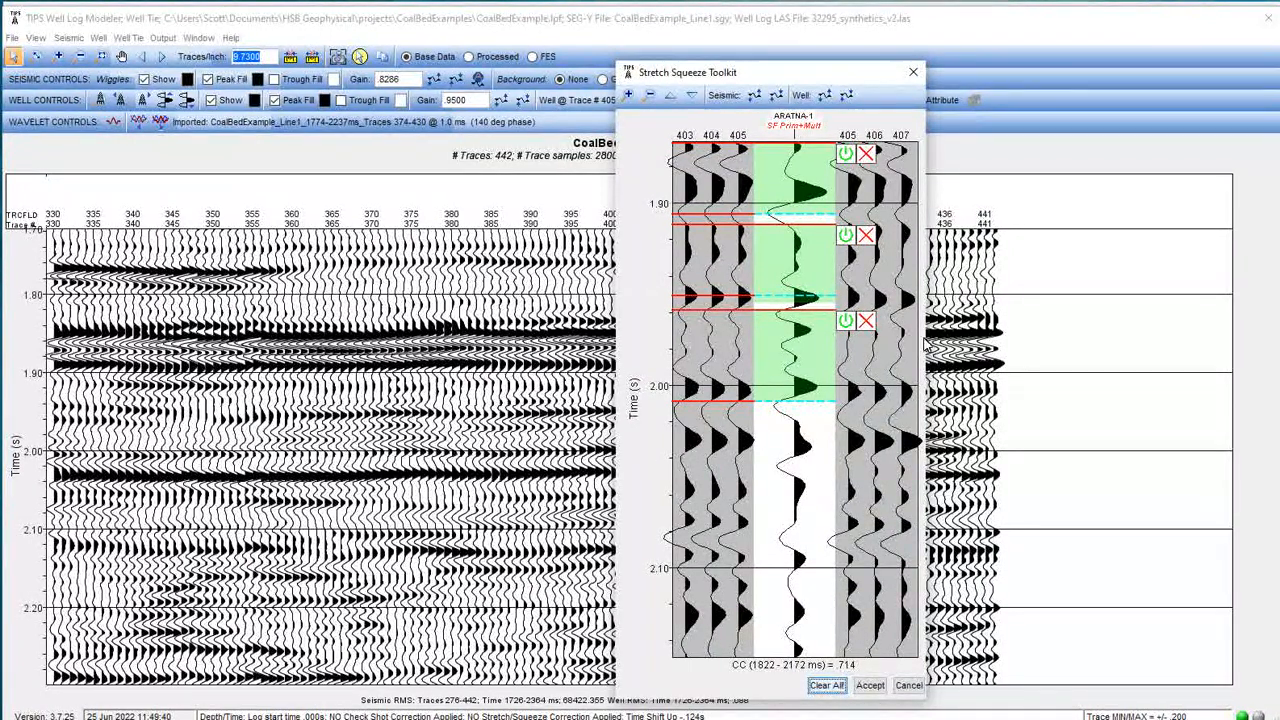
# Accept the stretch/squeeze zones and close the Stretch Squeeze Toolkit.
pyautogui.moveTo(843, 72); pyautogui.dragTo(965, 58)
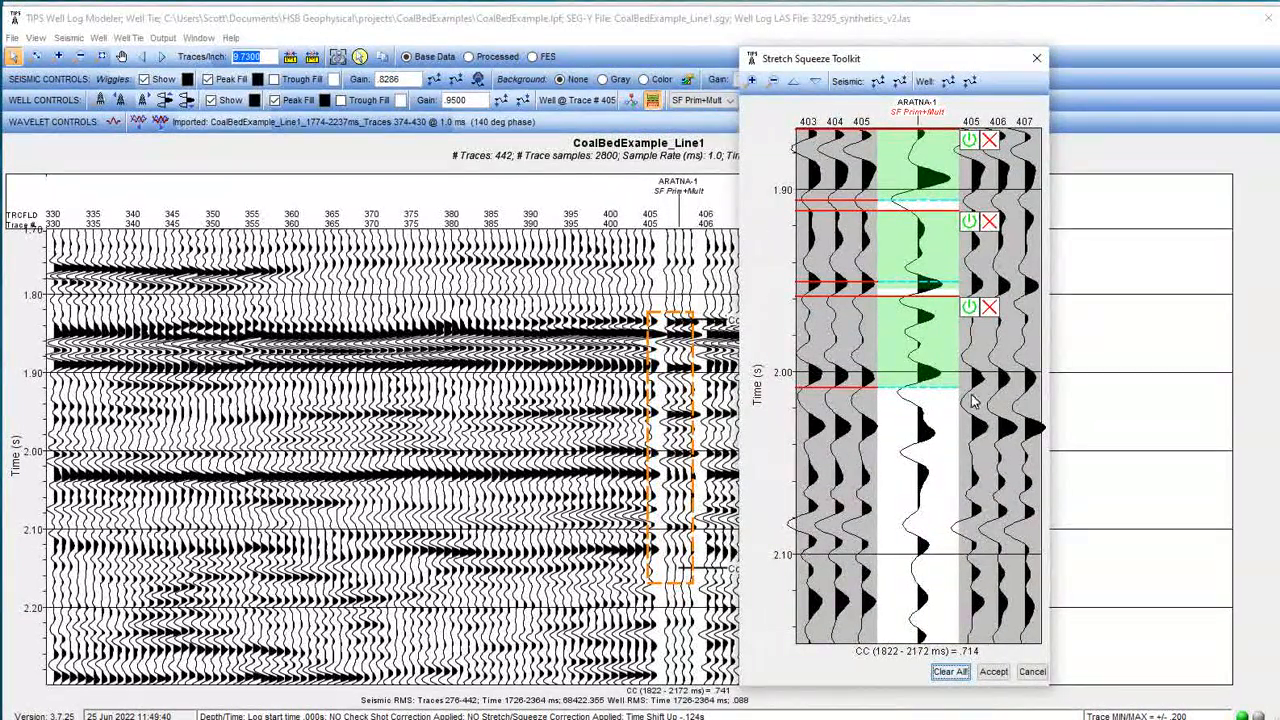
pyautogui.moveTo(955, 66); pyautogui.dragTo(720, 75)
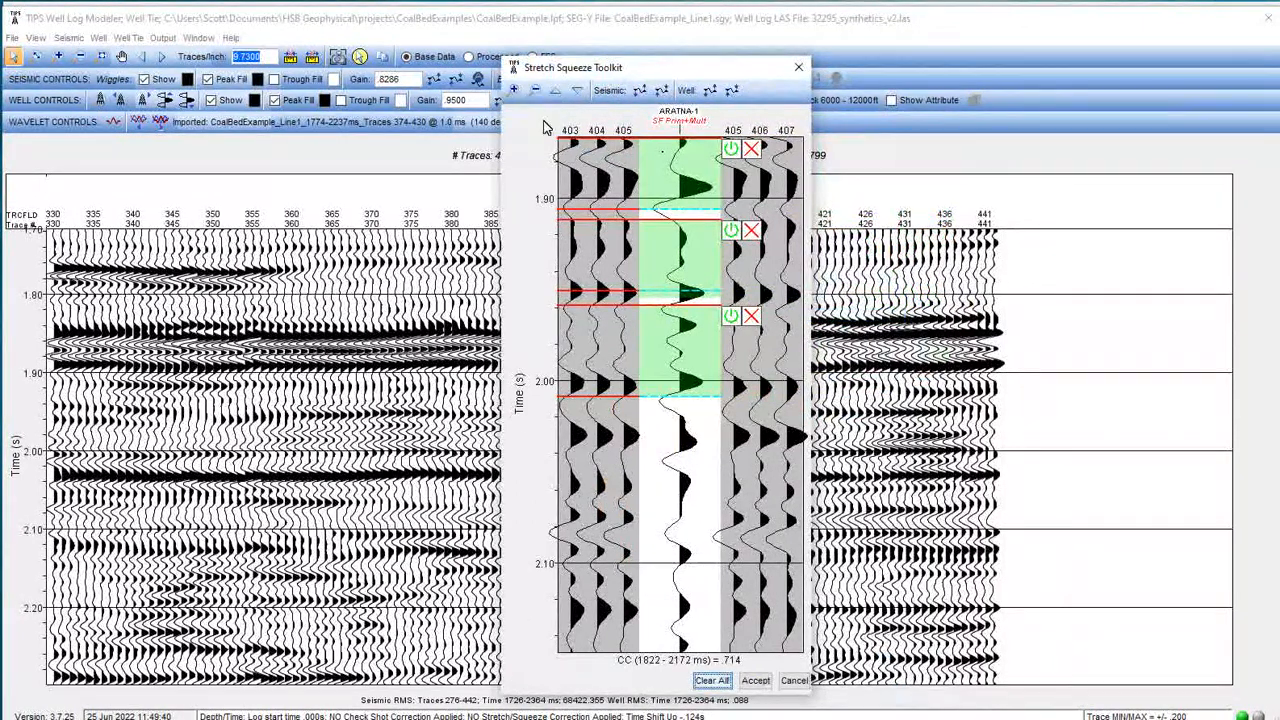
pyautogui.click(536, 91)
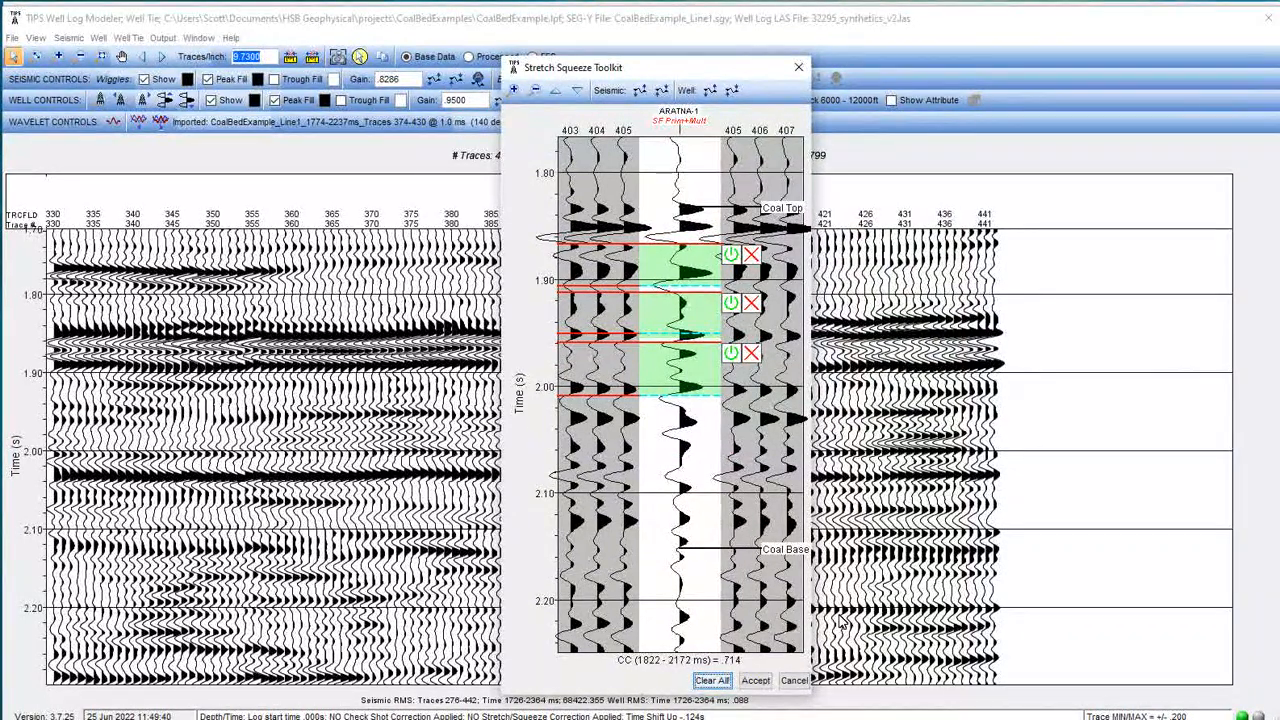
pyautogui.click(755, 681)
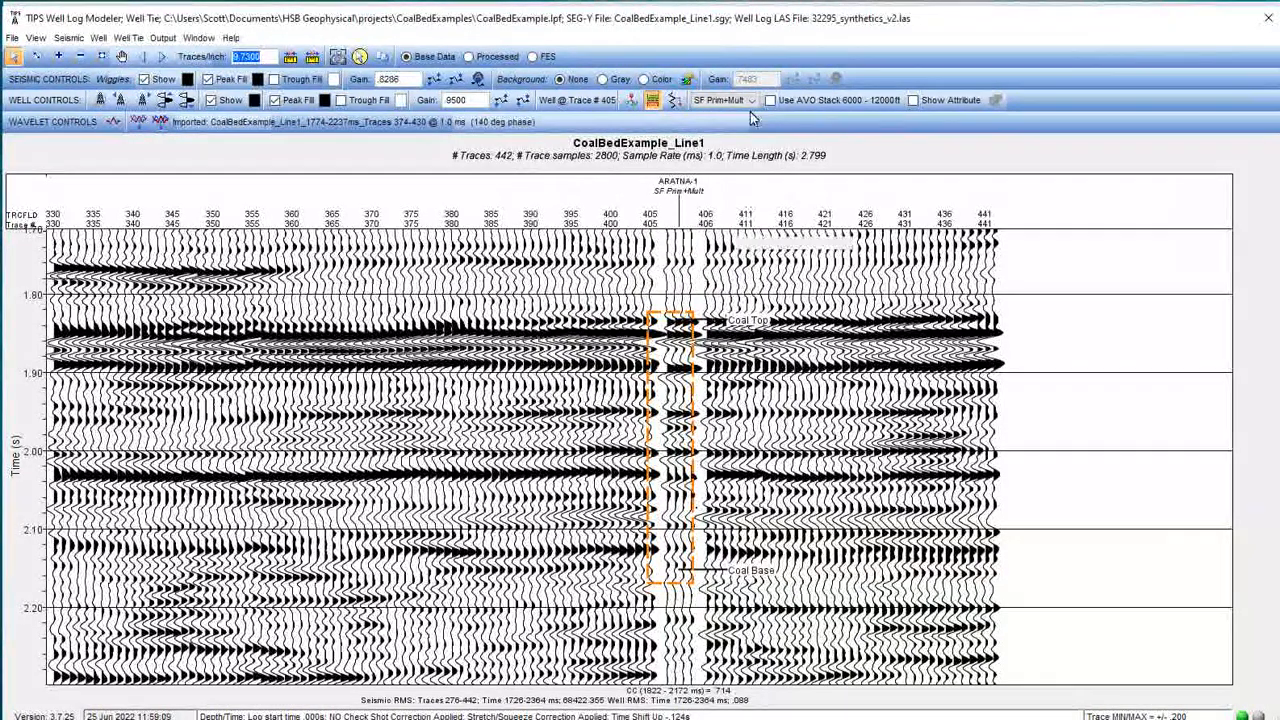
# Toggle Apply Stretch/Squeeze off and back on in the main well tie display to compare, leaving it applied.
pyautogui.click(675, 102)
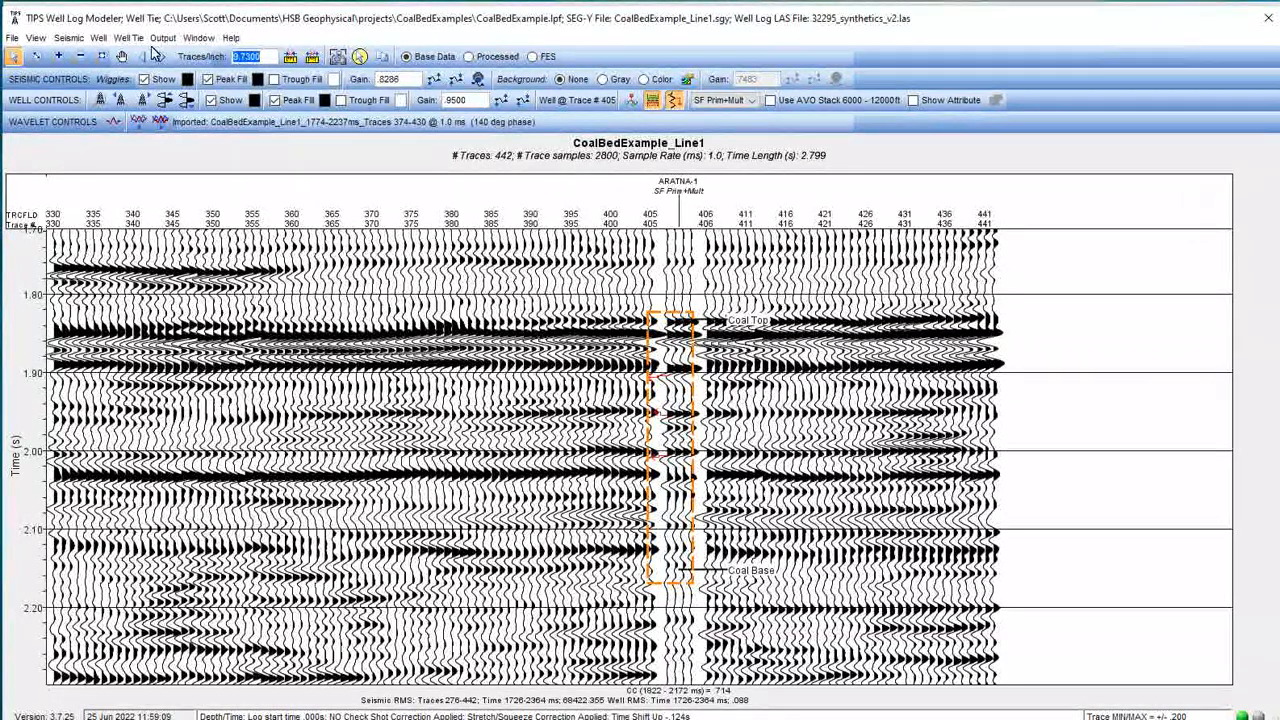
pyautogui.click(127, 38)
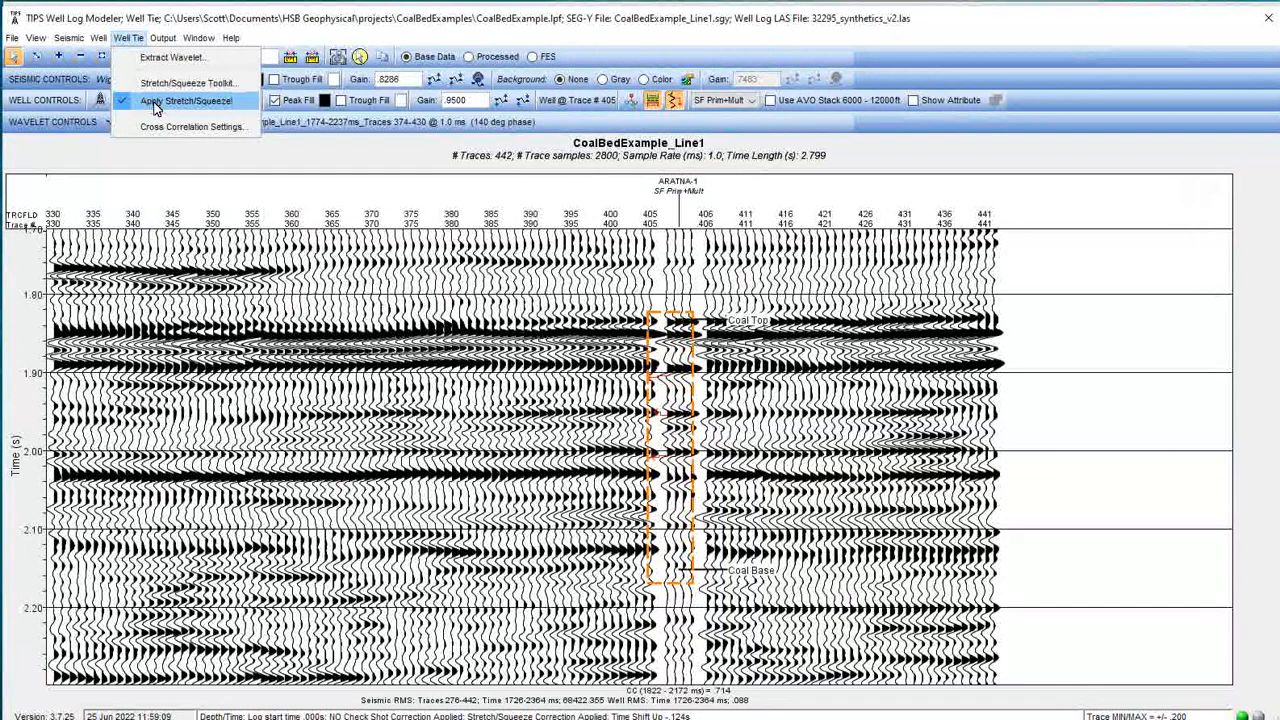
pyautogui.click(346, 21)
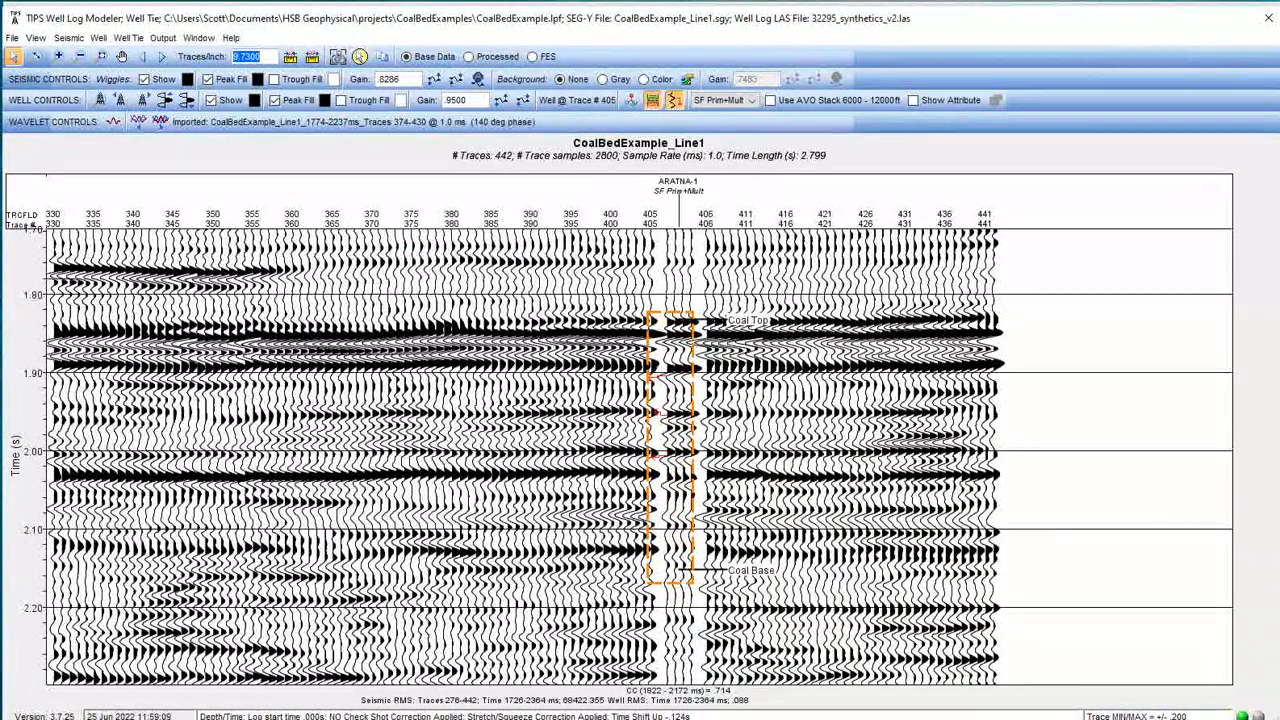
pyautogui.click(128, 38)
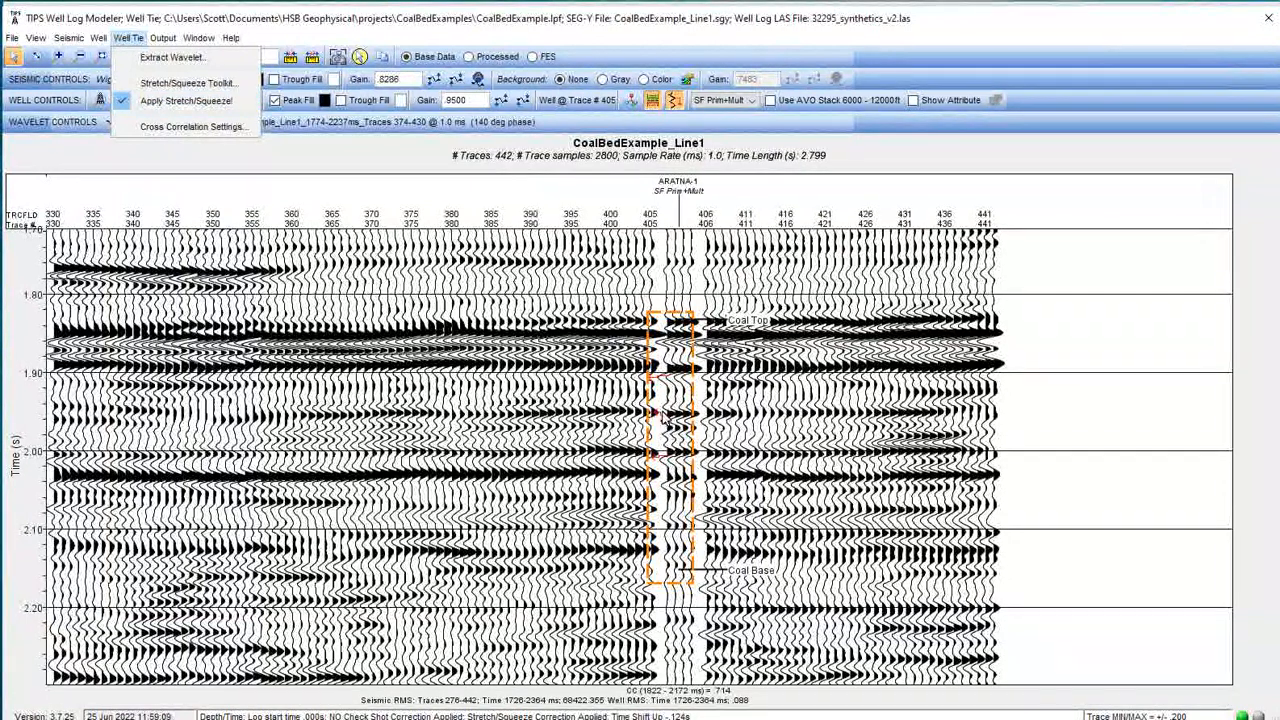
pyautogui.click(200, 101)
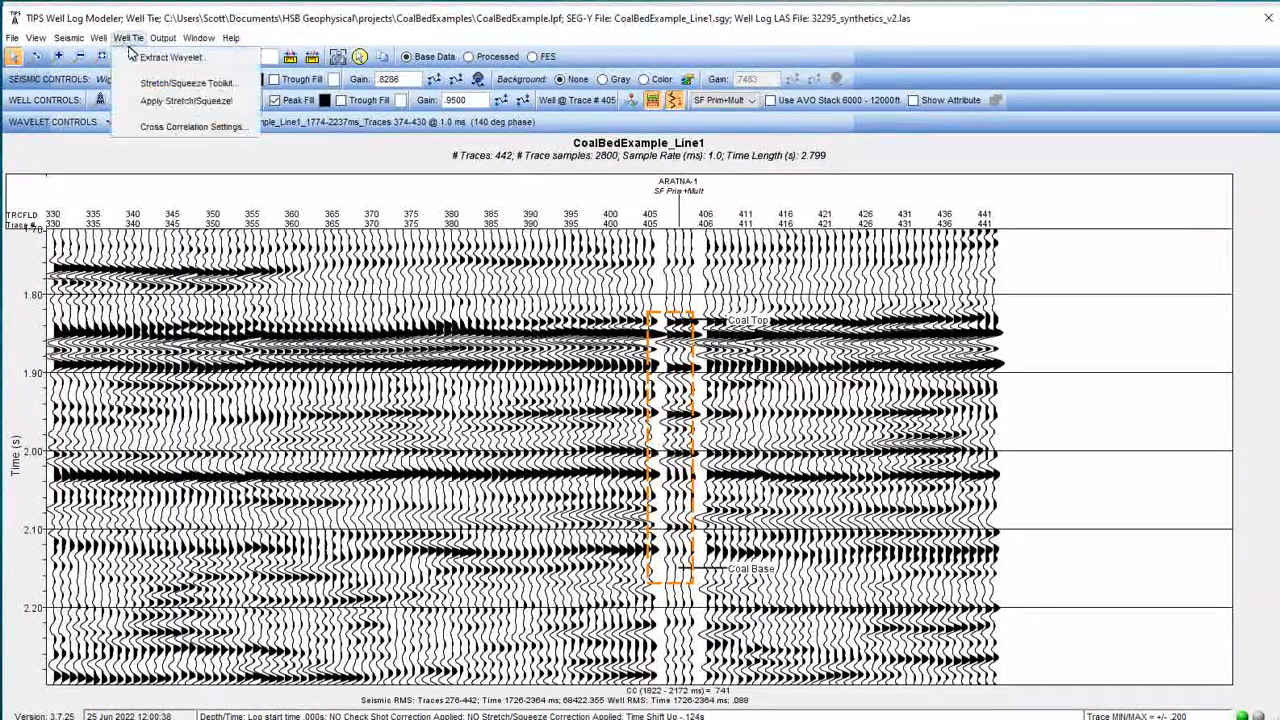
pyautogui.click(190, 101)
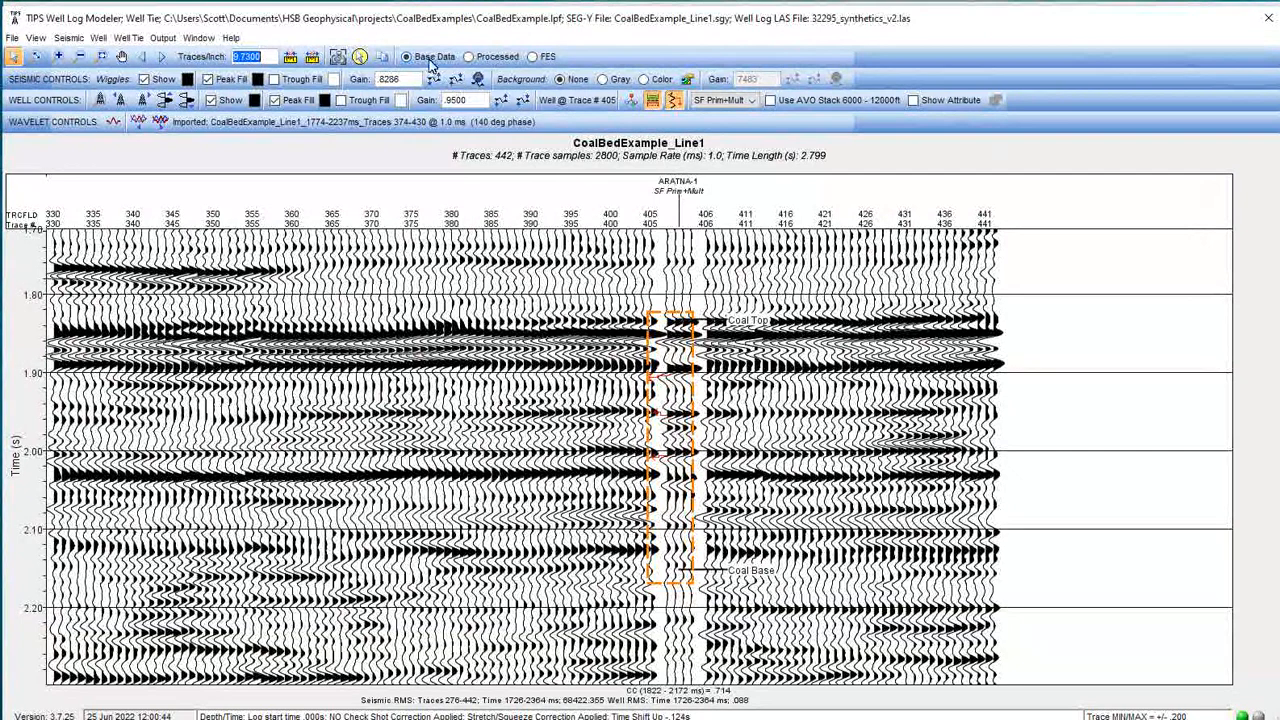
# Open the Depth/Time Controls and review the stretch/squeeze-corrected depth-time chart, then close both dialogs.
pyautogui.click(98, 38)
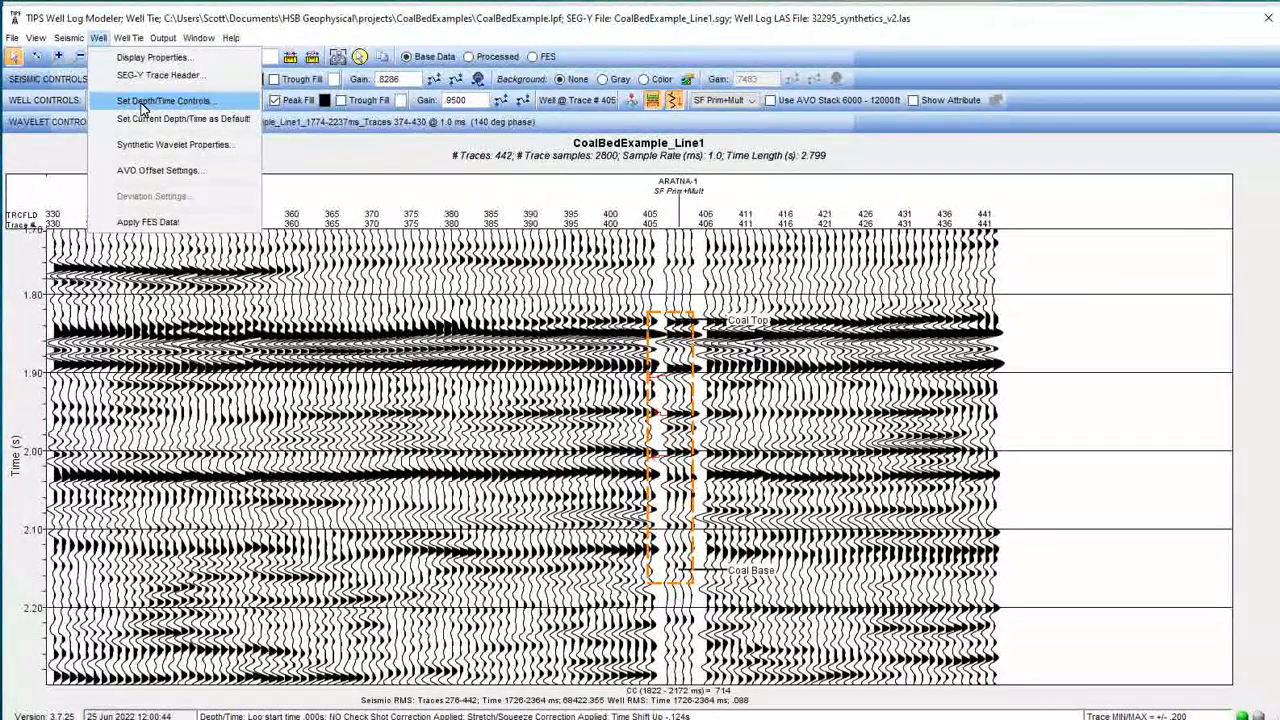
pyautogui.click(143, 105)
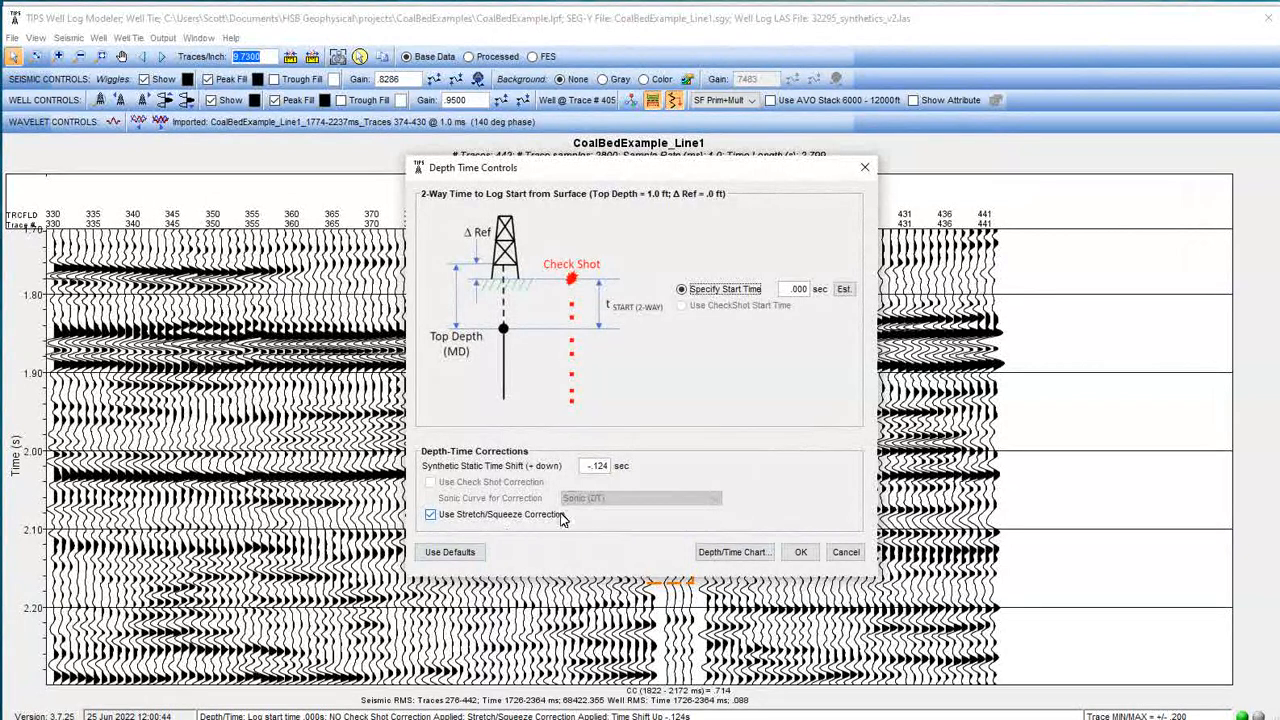
pyautogui.click(724, 556)
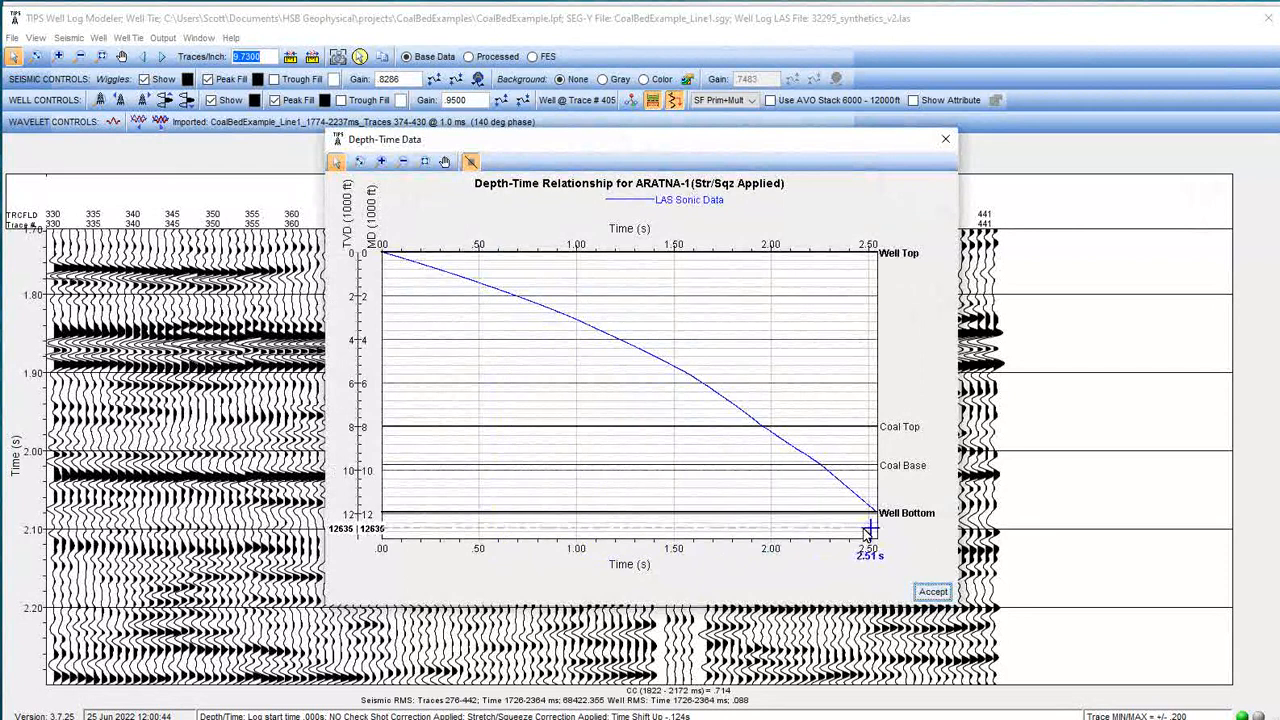
pyautogui.click(931, 592)
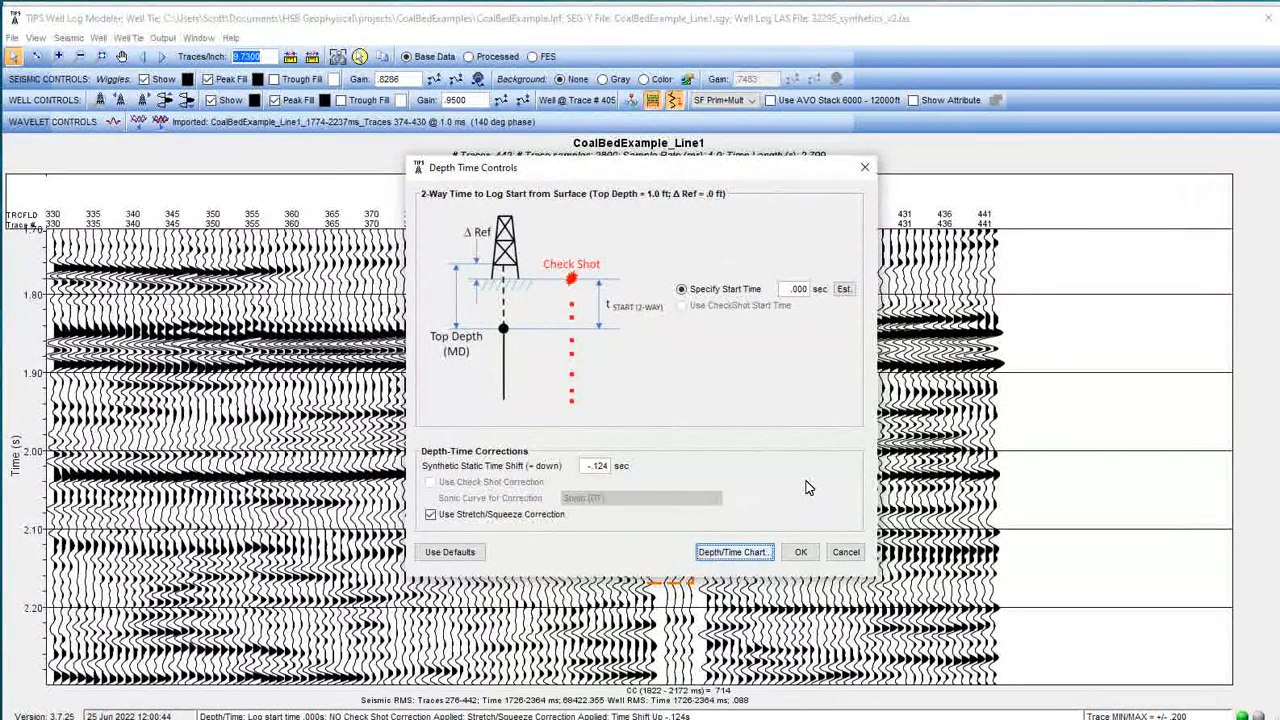
pyautogui.click(801, 554)
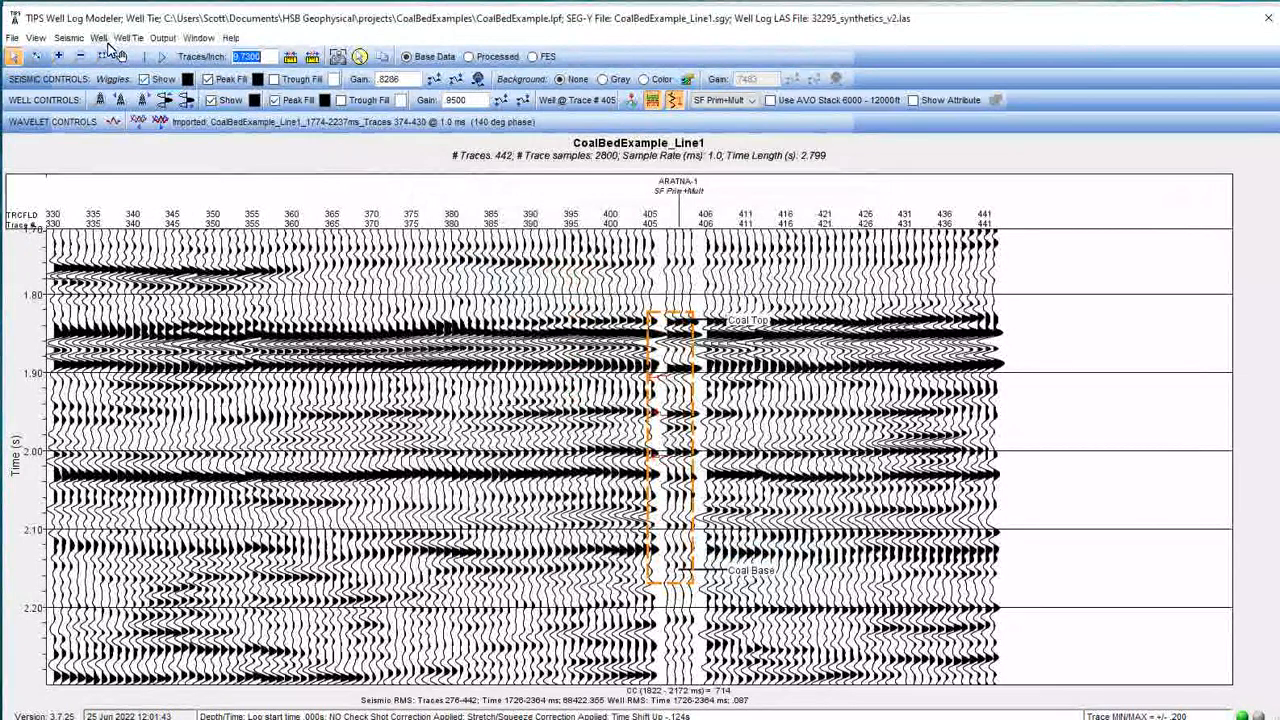
# Reopen the Stretch Squeeze Toolkit and delete the lowest stretch/squeeze zone.
pyautogui.click(98, 37)
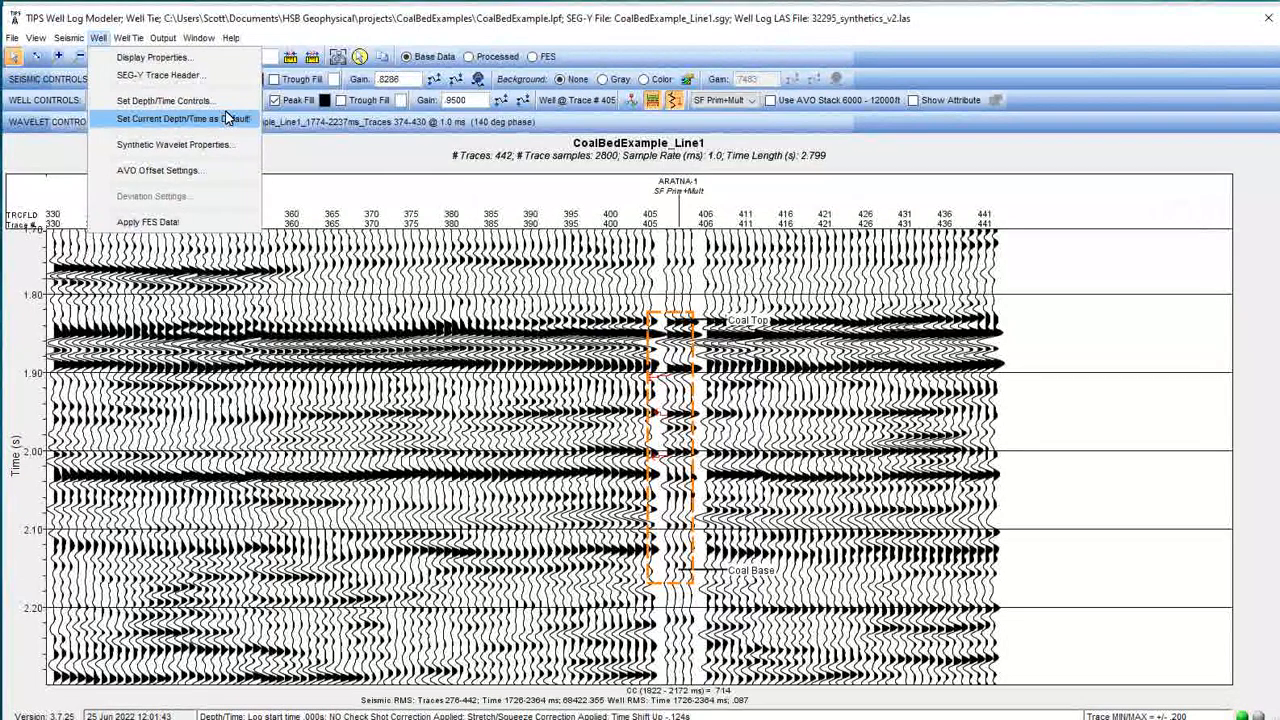
pyautogui.click(490, 42)
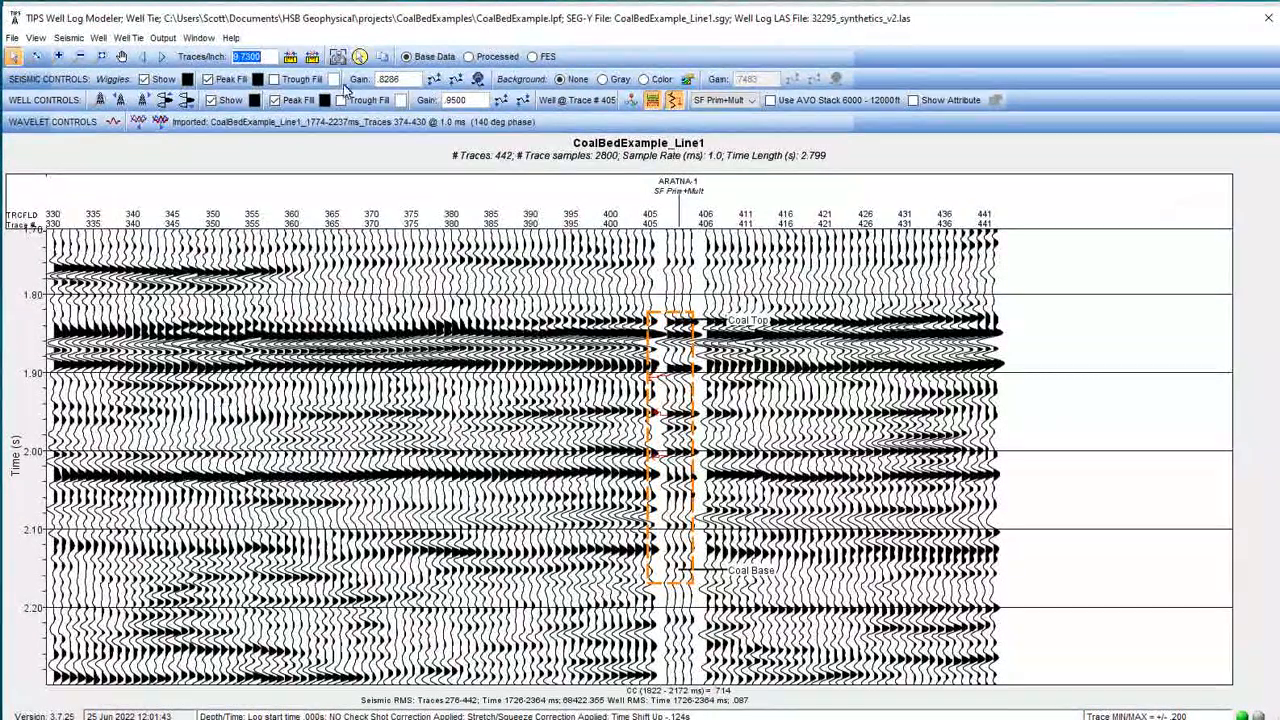
pyautogui.click(130, 38)
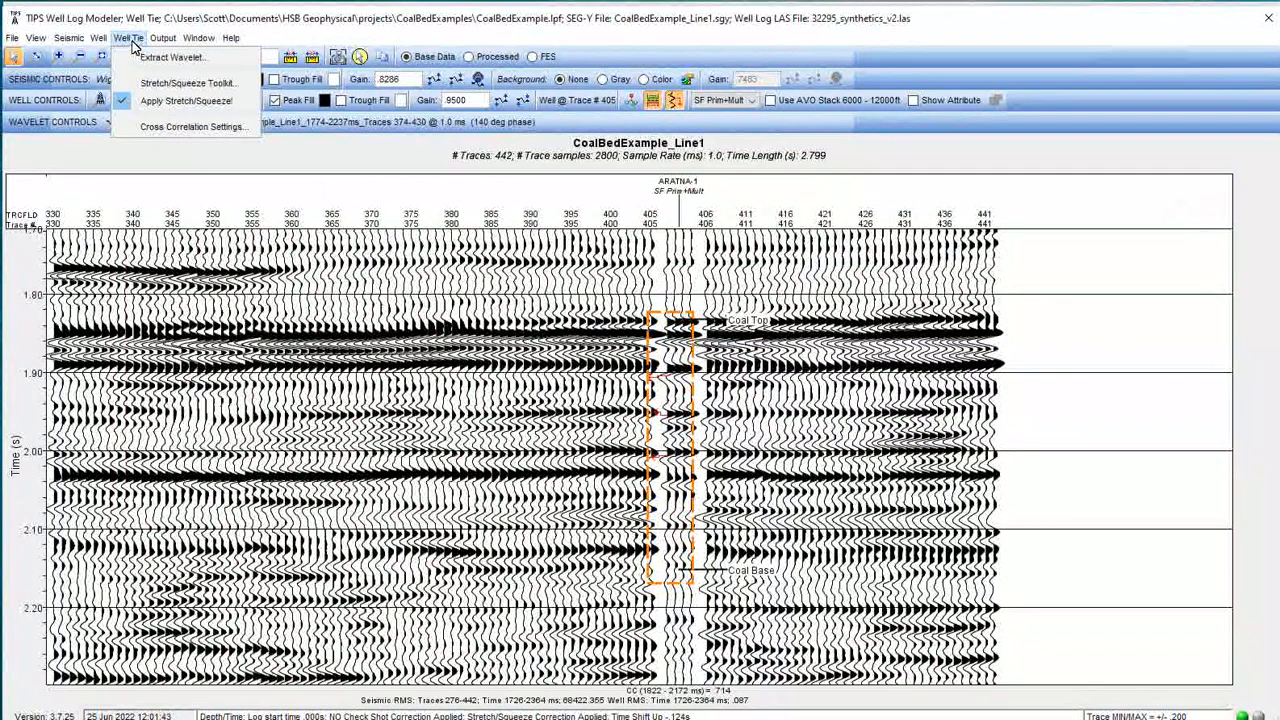
pyautogui.click(145, 83)
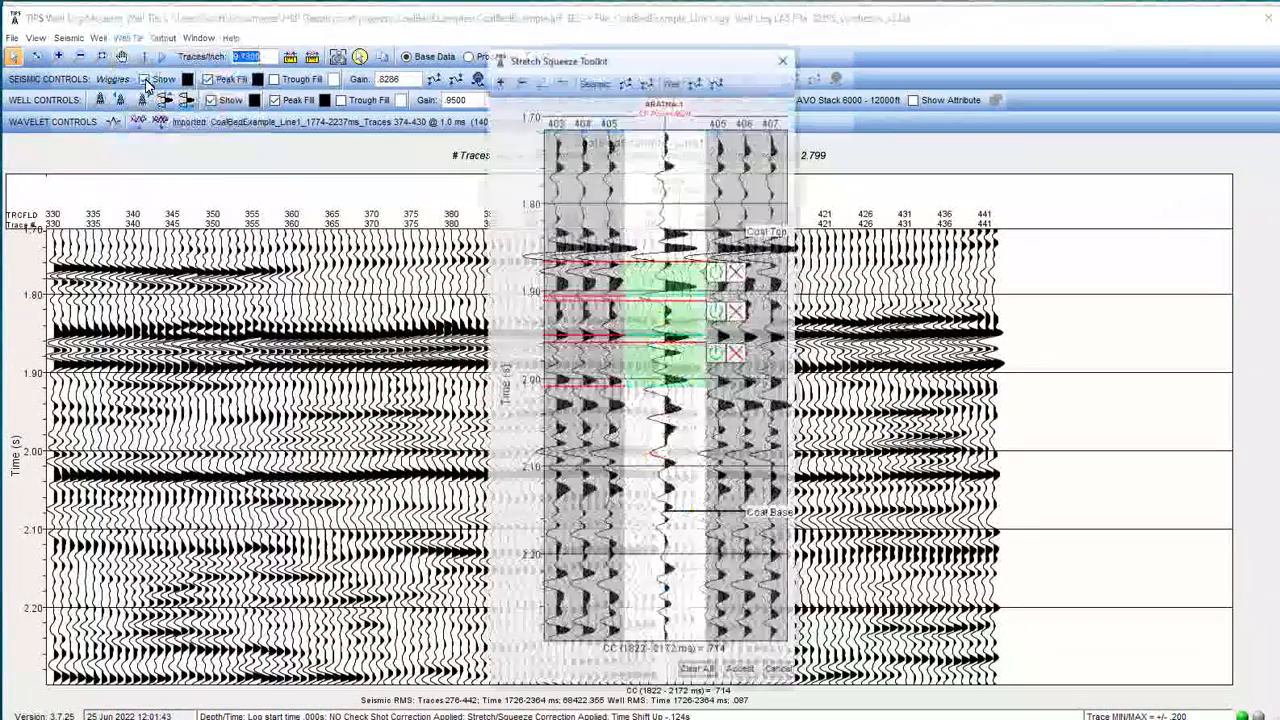
pyautogui.click(698, 673)
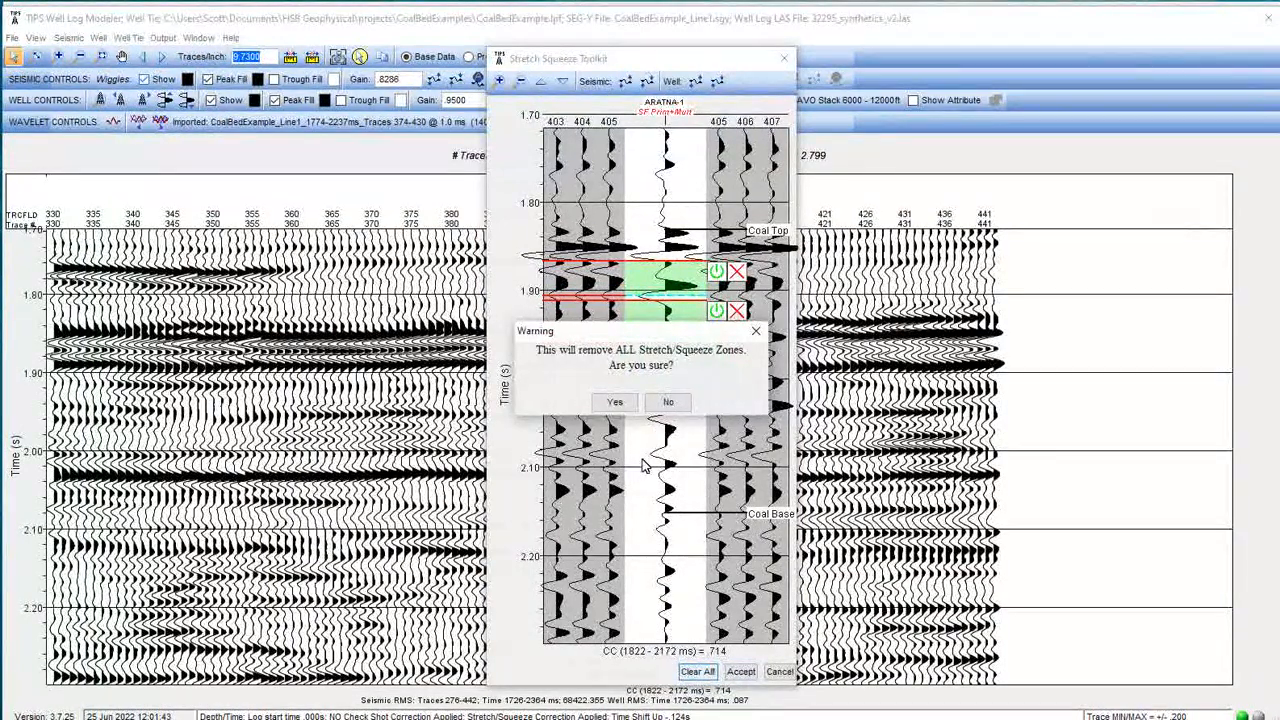
pyautogui.click(668, 401)
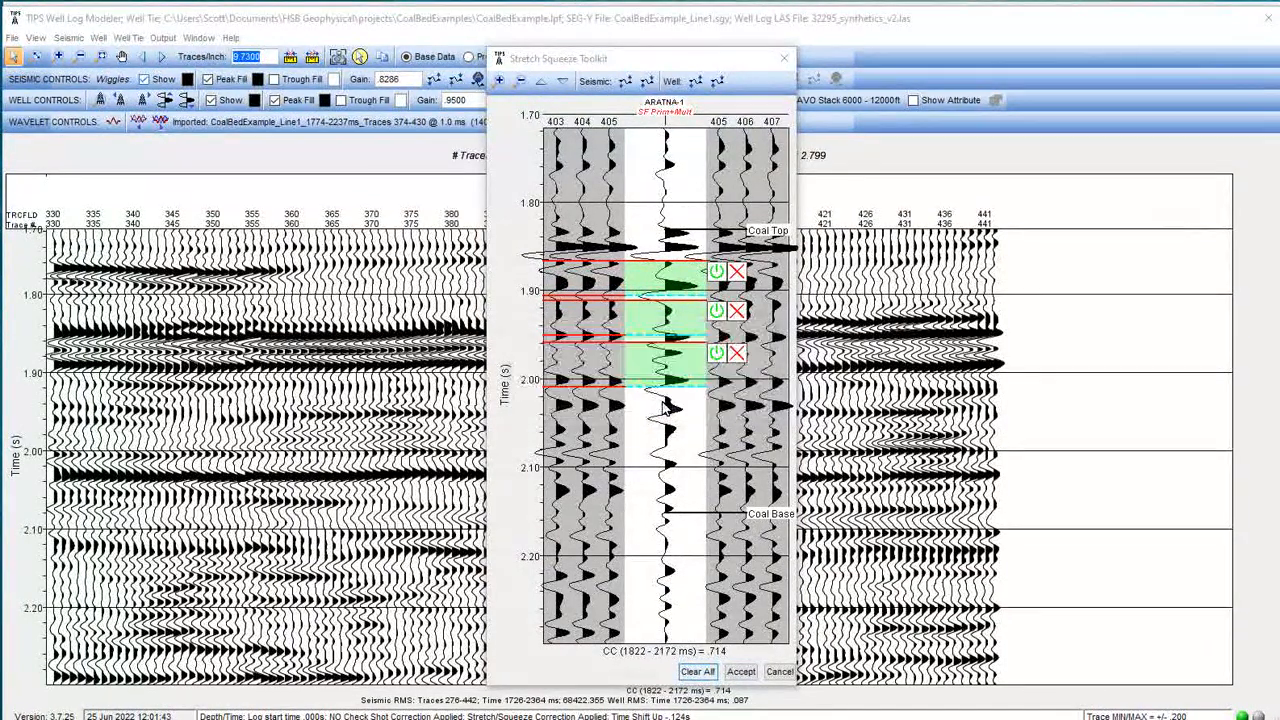
pyautogui.click(737, 354)
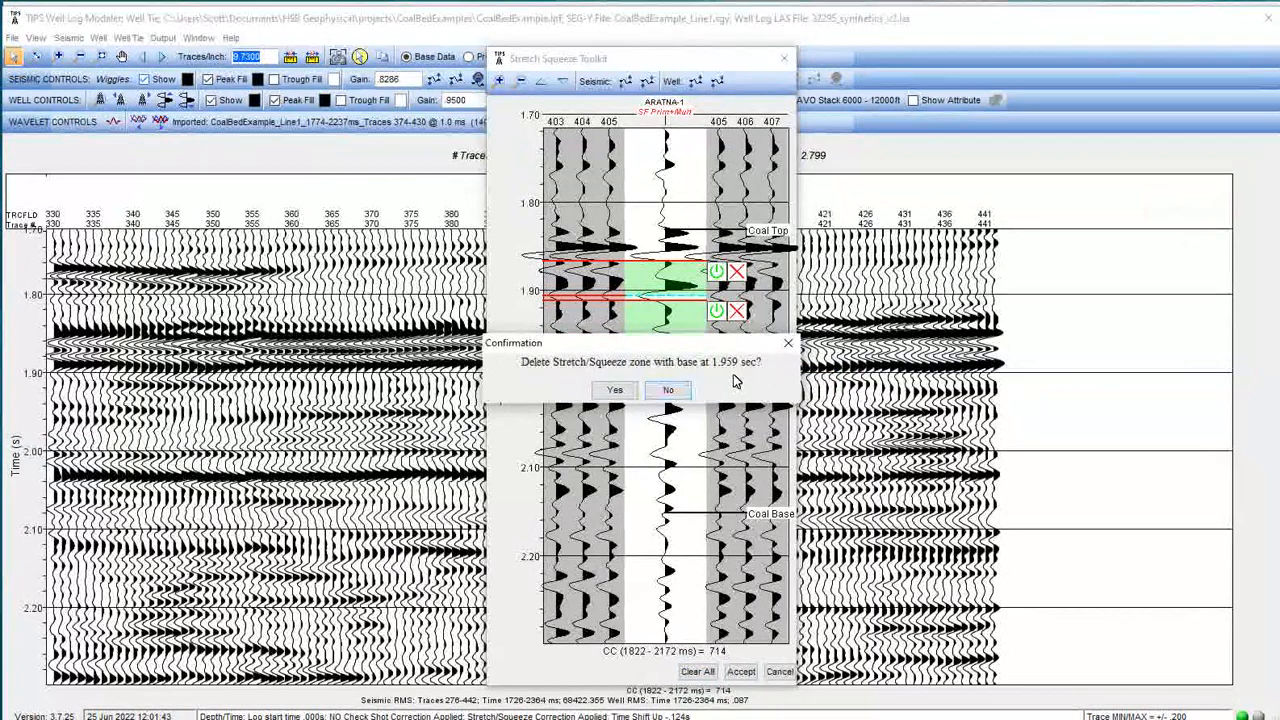
pyautogui.click(616, 392)
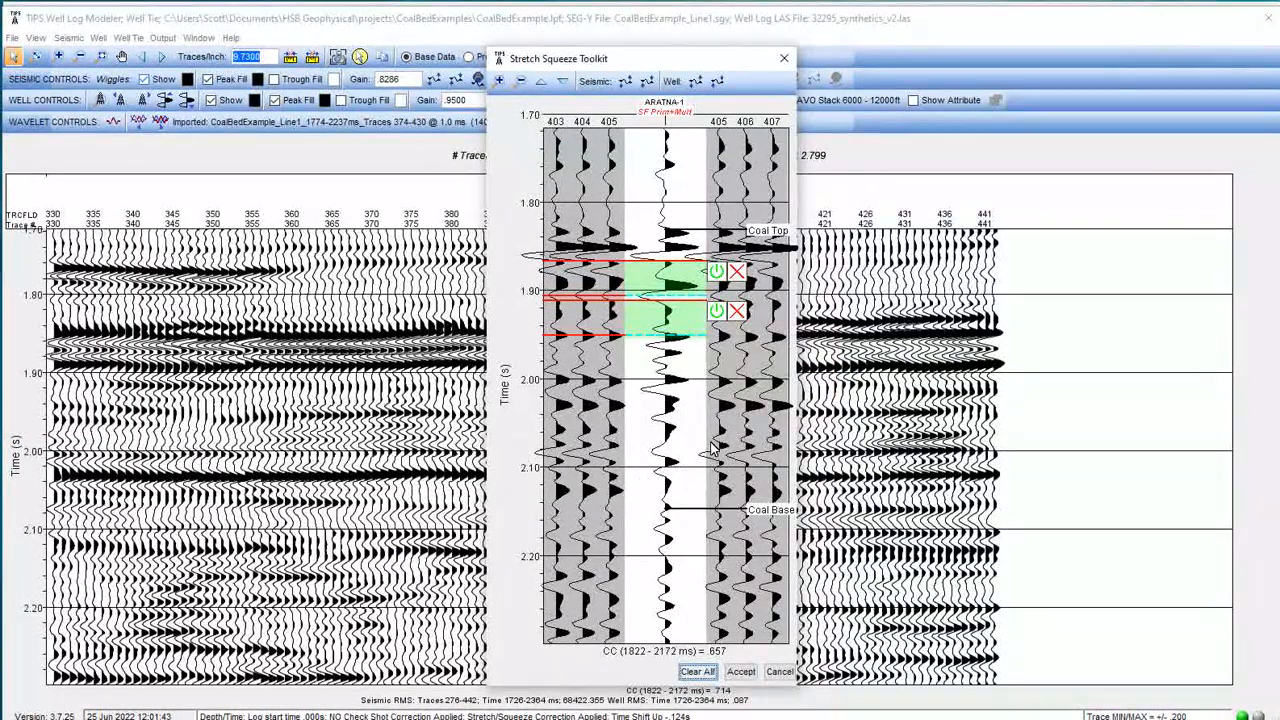
# Clear all stretch/squeeze zones and accept the toolkit.
pyautogui.click(707, 672)
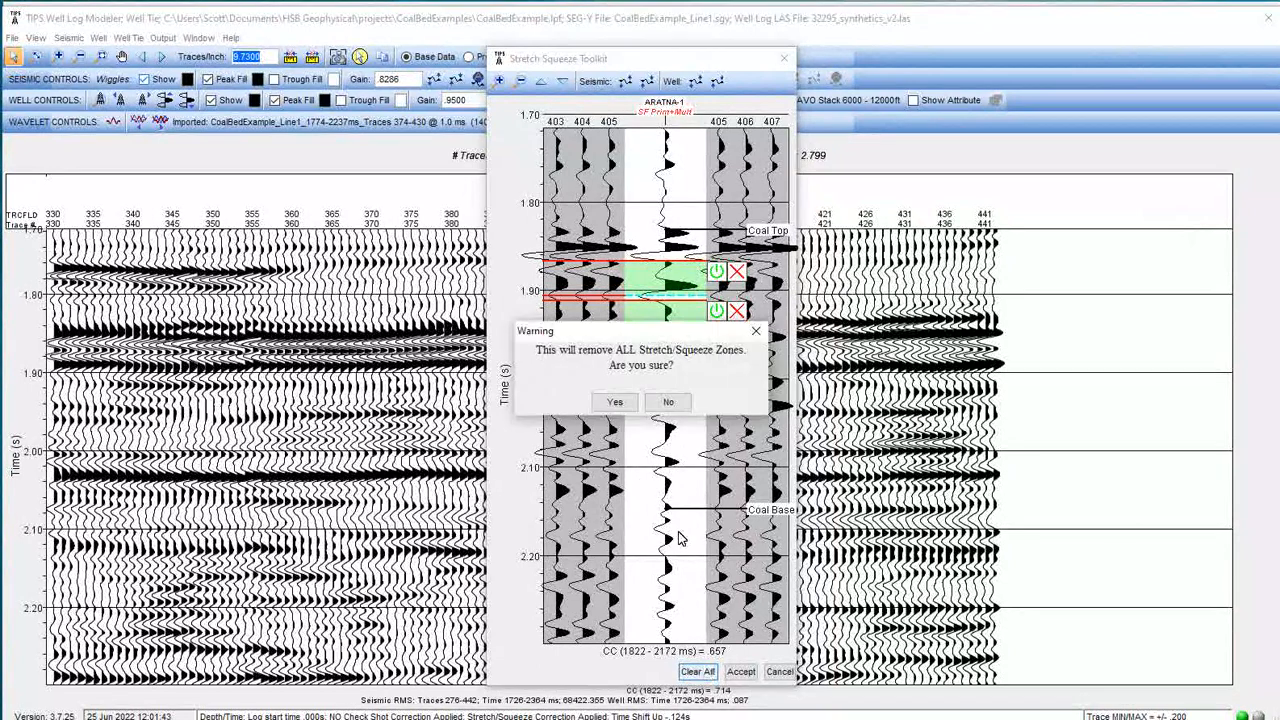
pyautogui.click(624, 406)
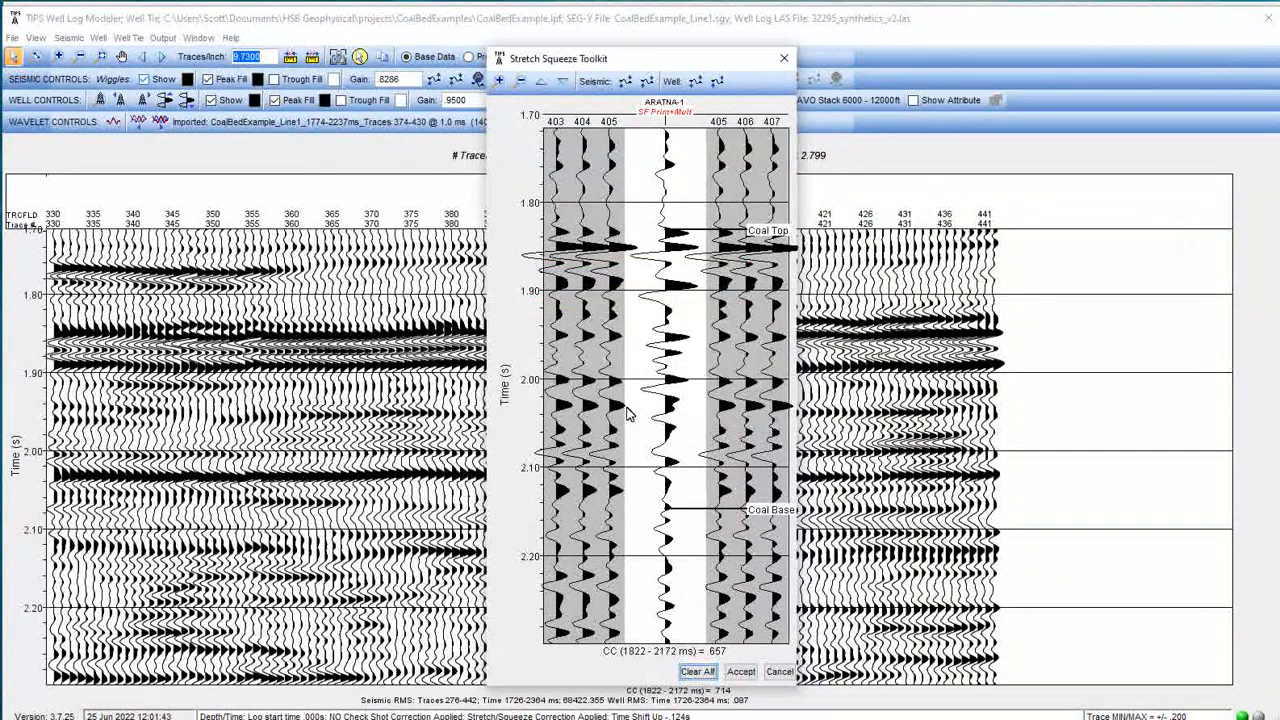
pyautogui.click(741, 672)
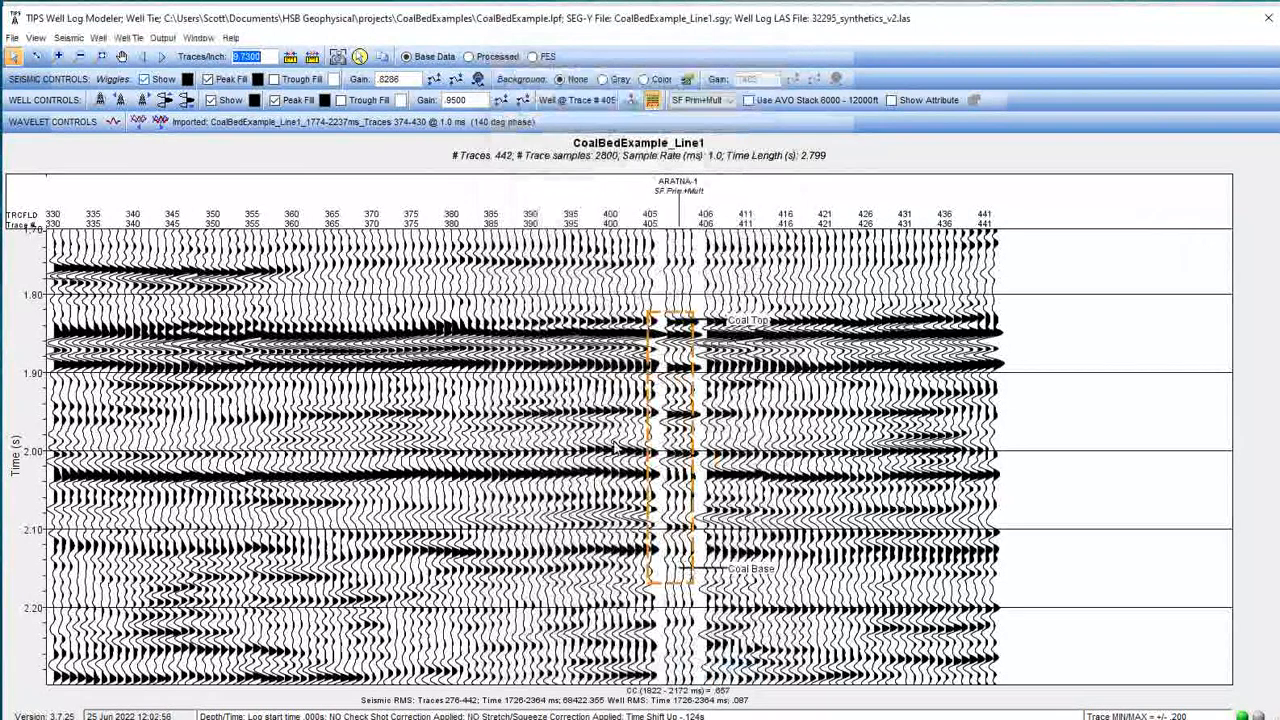